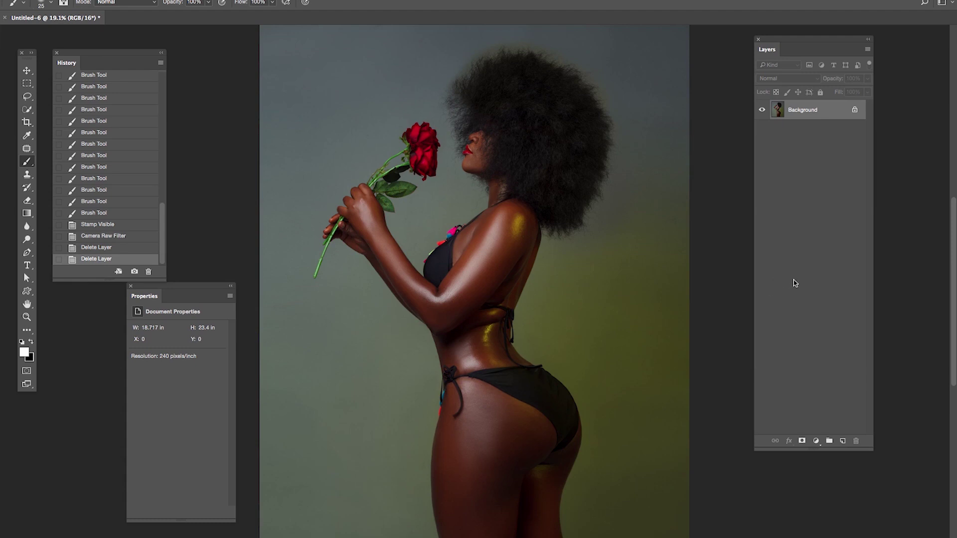
Add a Black & White adjustment layer at 25% opacity with Reds at -75 and Yellows at 85.
left_click(816, 441)
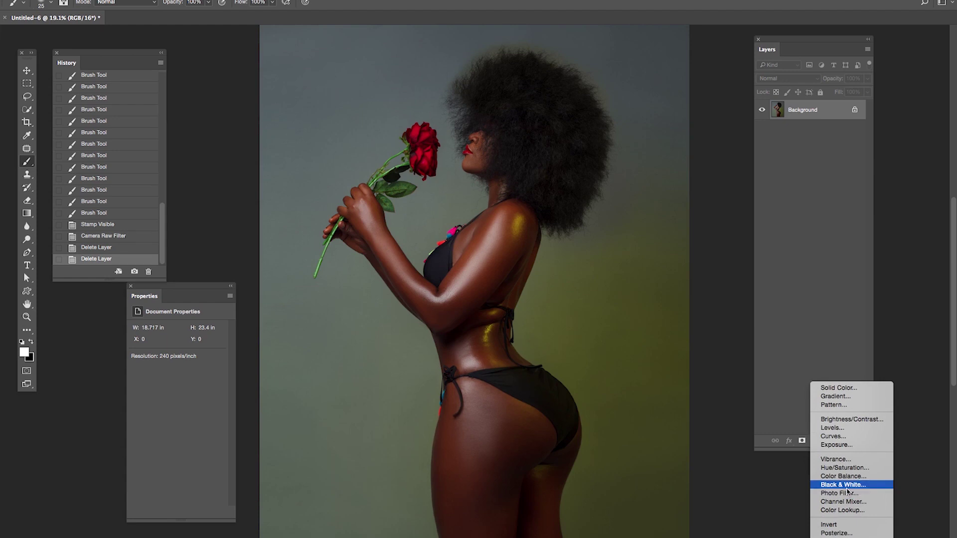
left_click(846, 486)
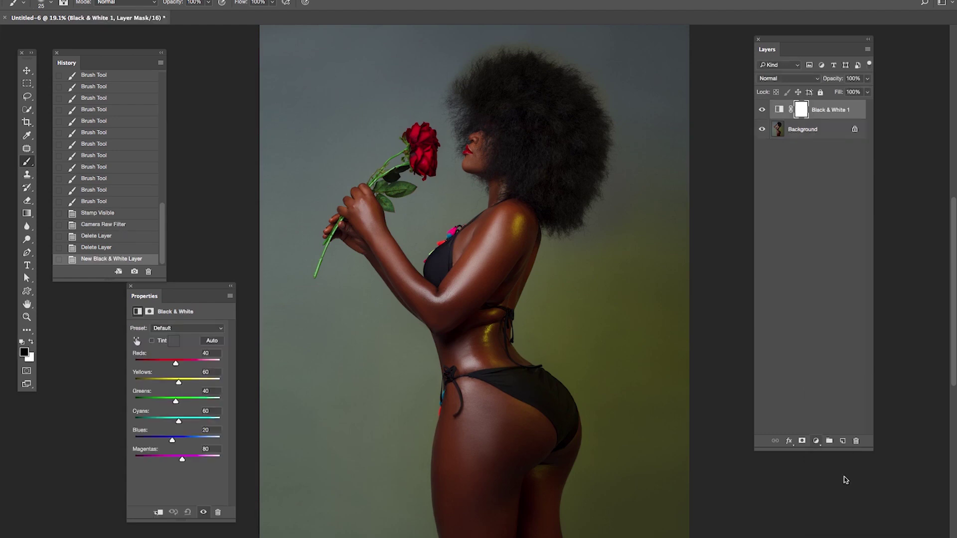
left_click_drag(832, 80, 799, 92)
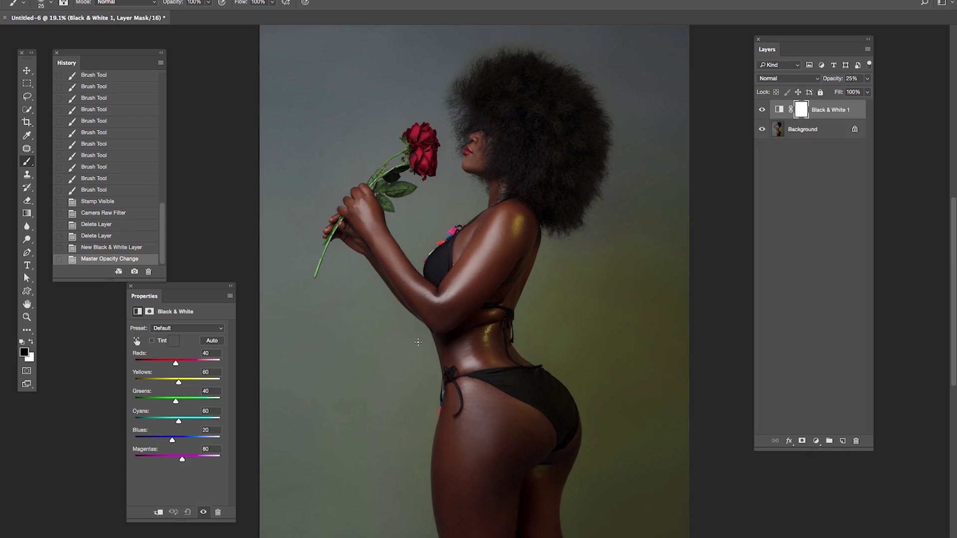
left_click_drag(175, 363, 184, 384)
Duplicate the Black & White layer, blend the copy in Overlay mode, and set its Reds to 294 and Yellows to 300.
left_click_drag(835, 111, 844, 442)
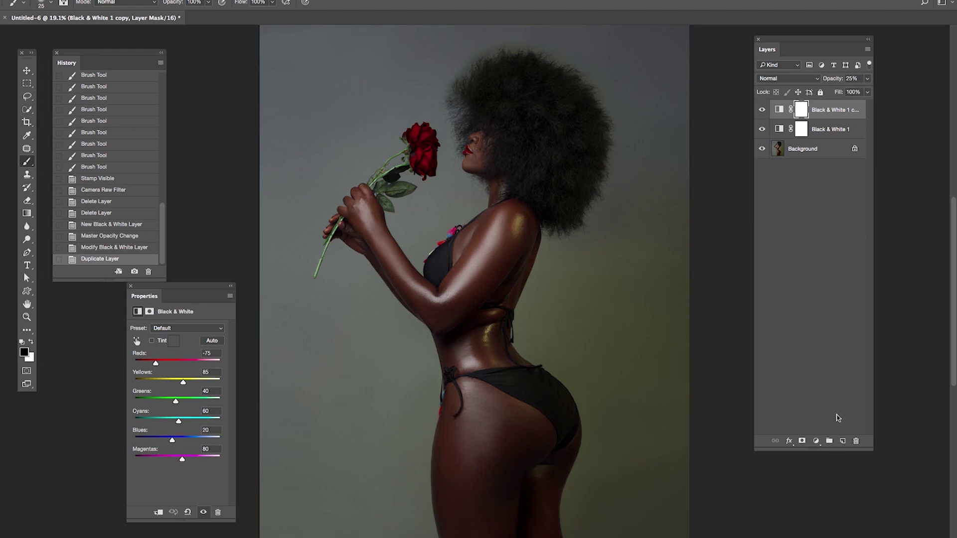
left_click(785, 79)
left_click(781, 186)
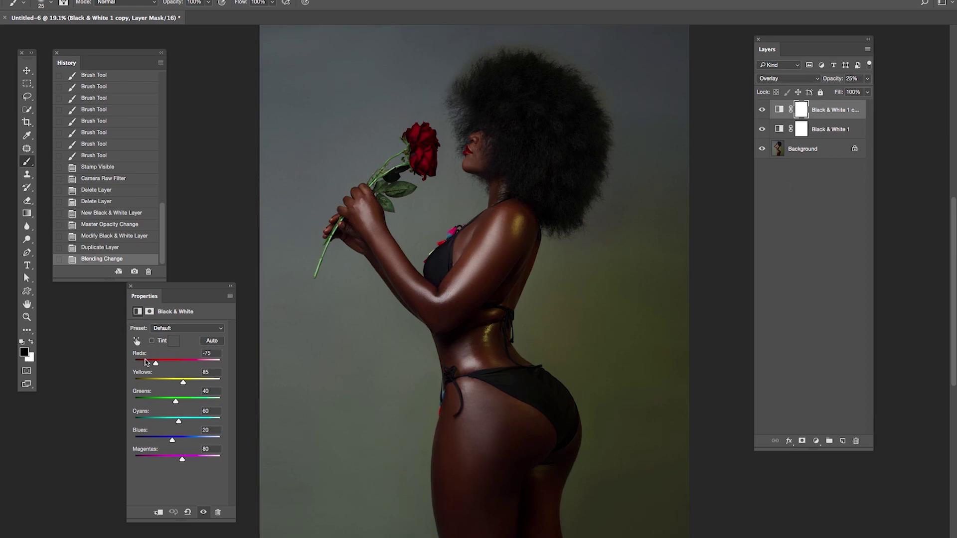
left_click_drag(155, 366, 221, 383)
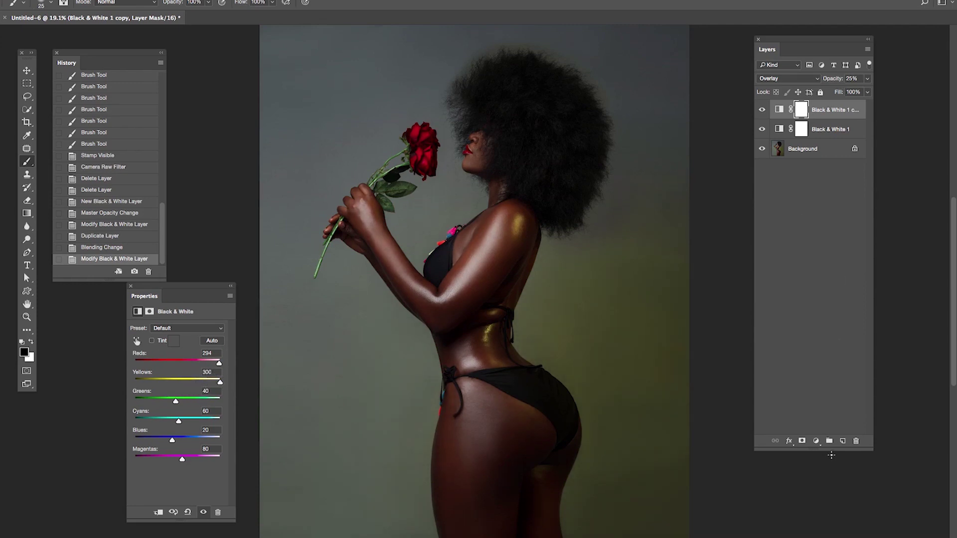
Add a Gradient Map adjustment layer above the others using the Black, White preset.
left_click(816, 440)
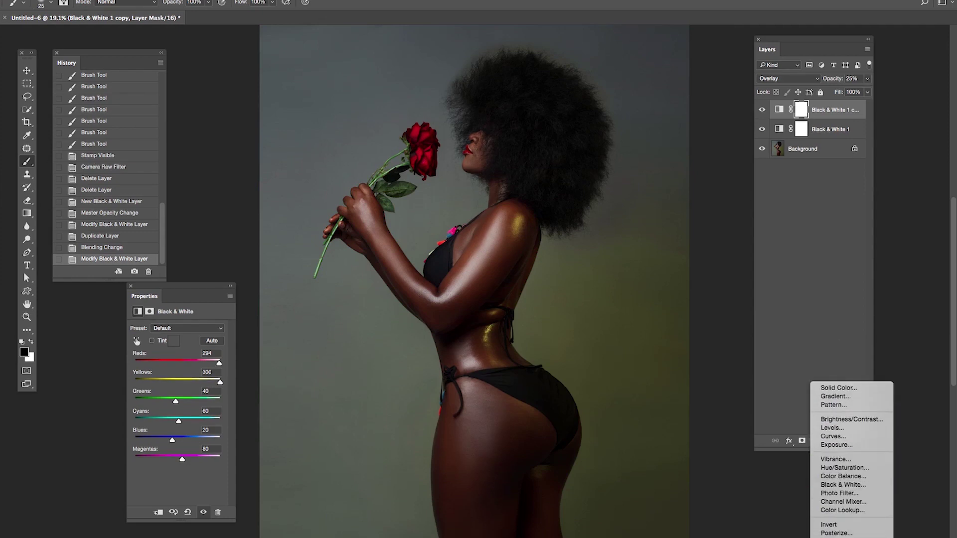
left_click(838, 537)
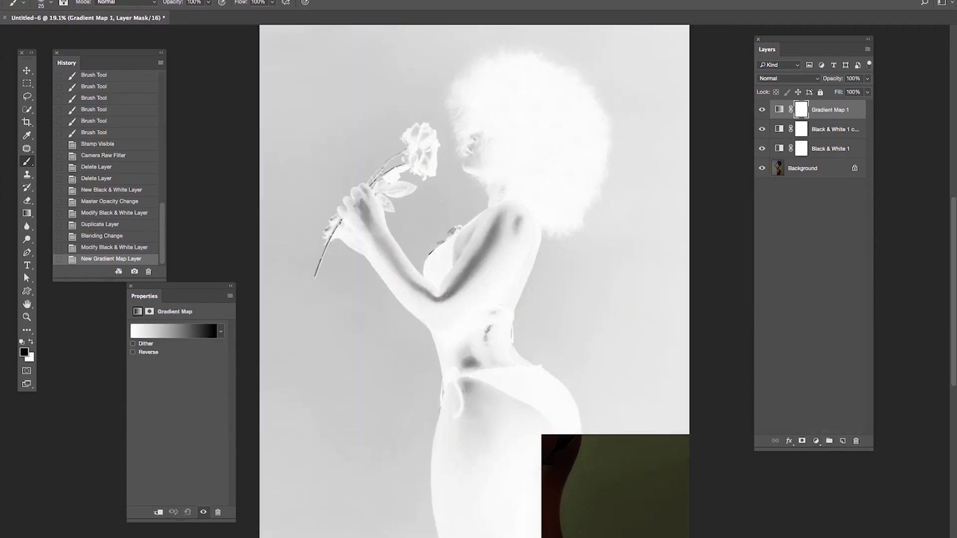
left_click(177, 333)
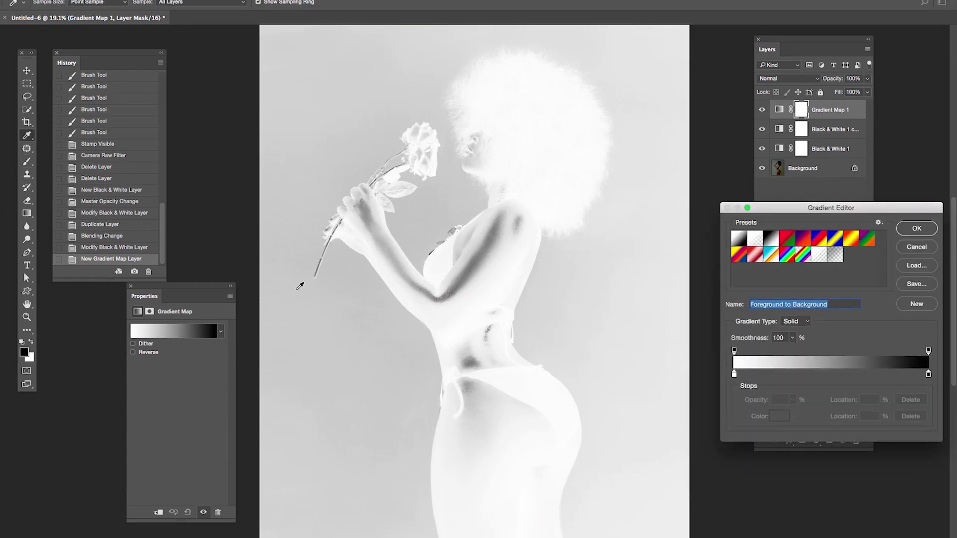
left_click(774, 241)
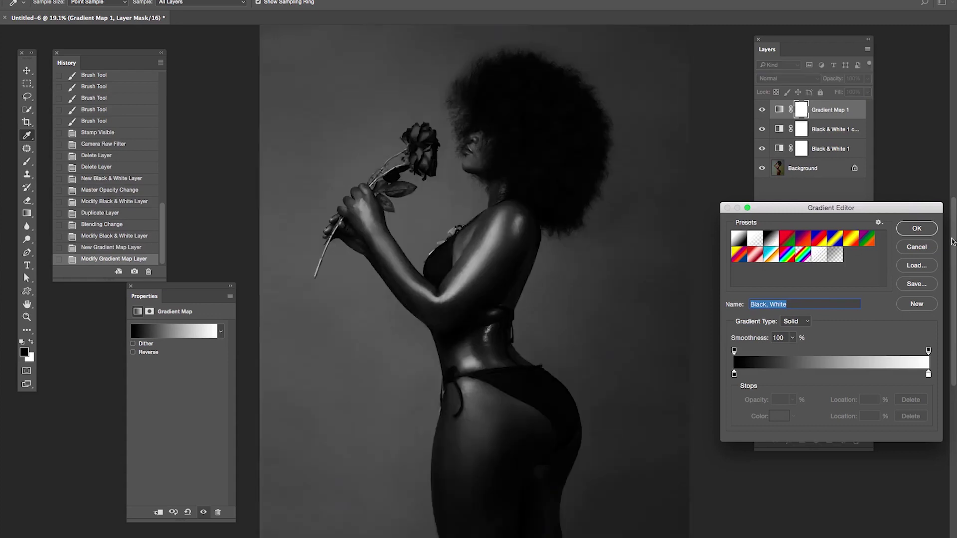
left_click(921, 229)
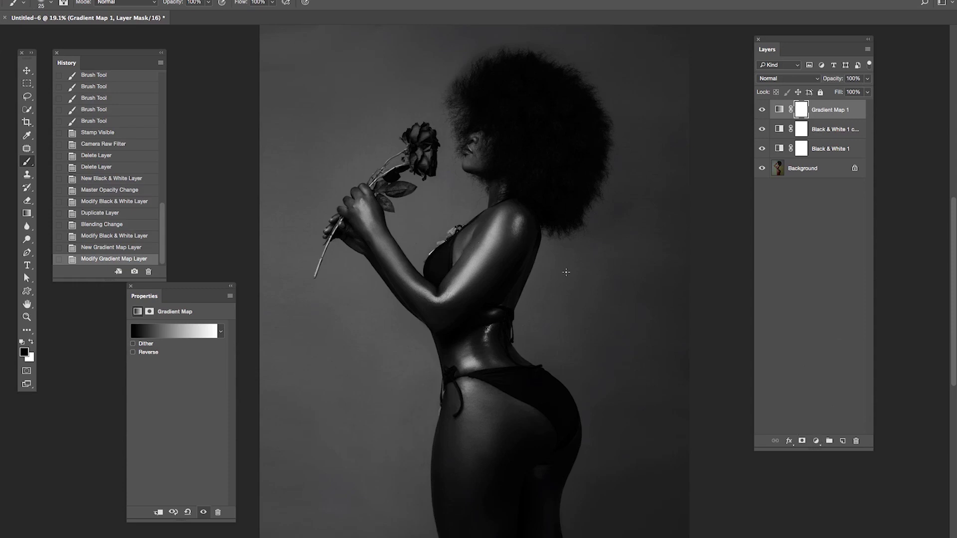
Add another Black & White adjustment layer in Multiply mode at 40% opacity, with Reds at -75 and Yellows at 128.
left_click(816, 441)
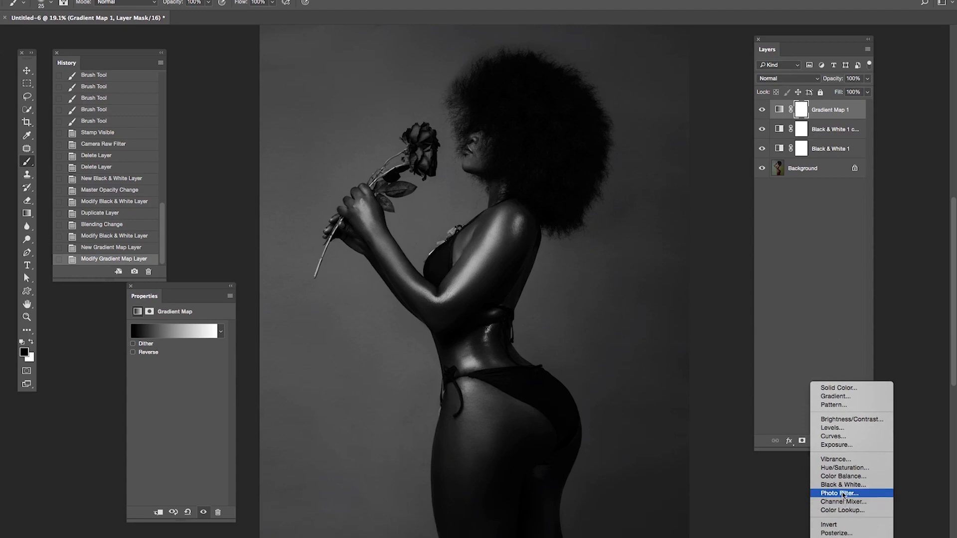
left_click(844, 319)
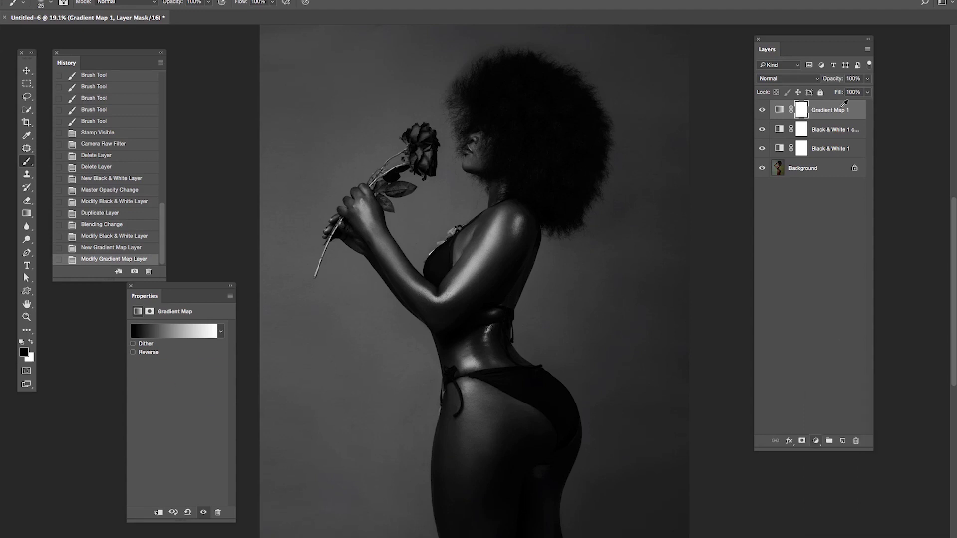
left_click(815, 81)
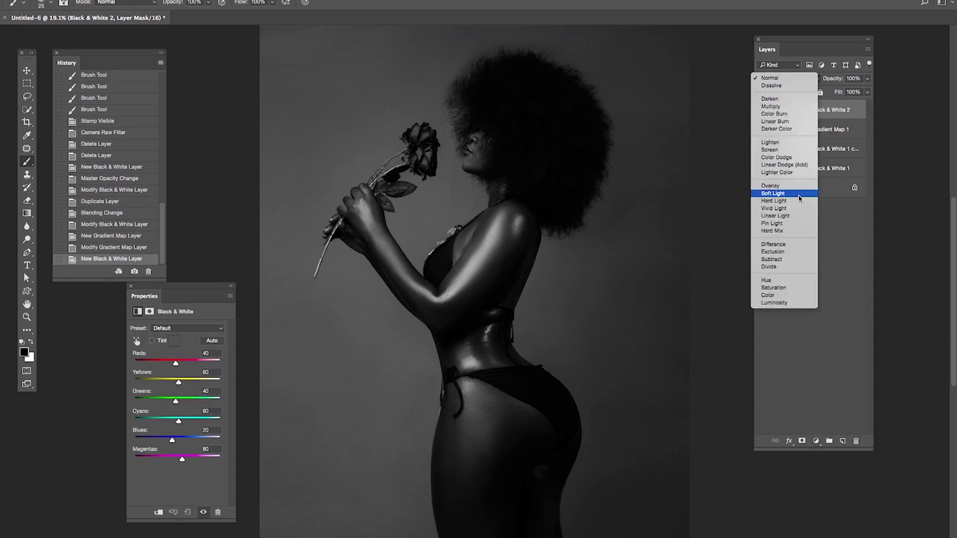
left_click(799, 108)
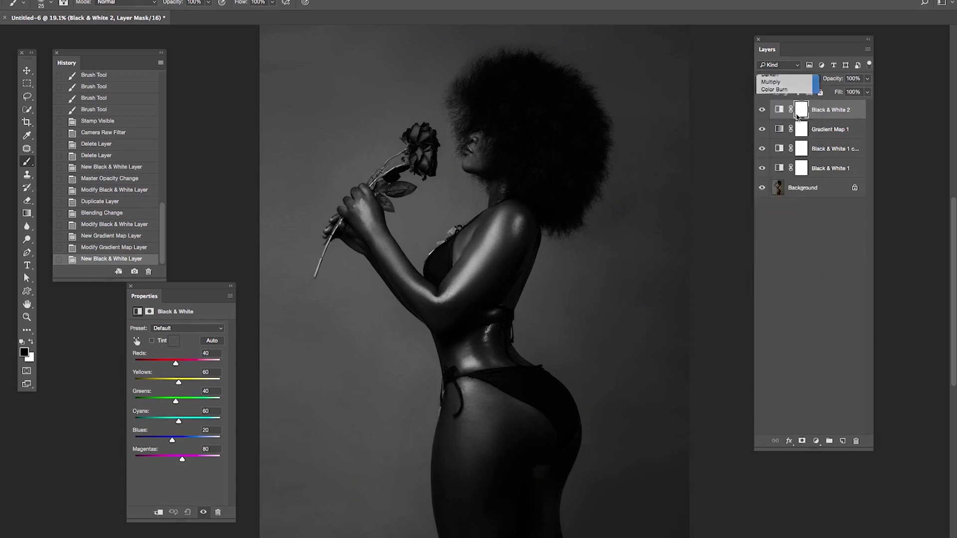
left_click_drag(832, 79, 803, 87)
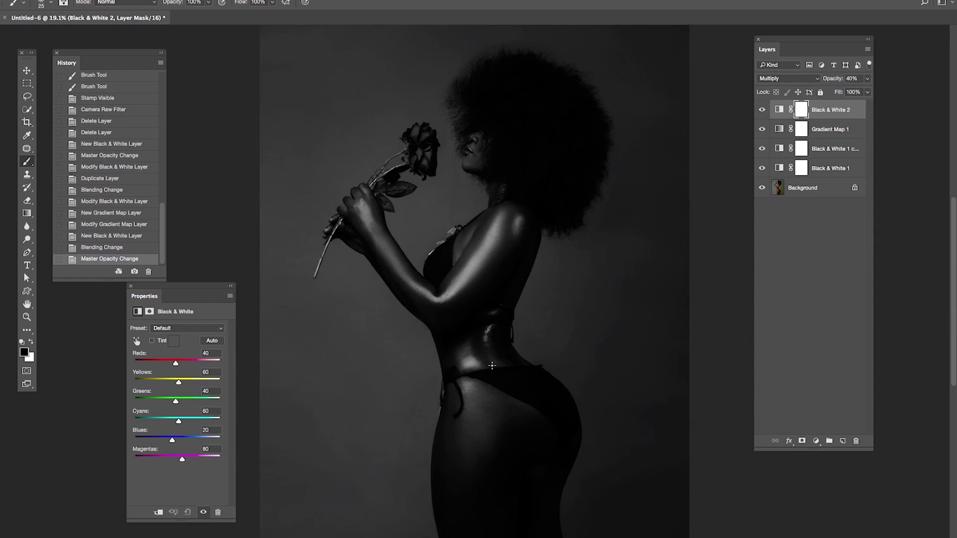
left_click_drag(175, 366, 155, 370)
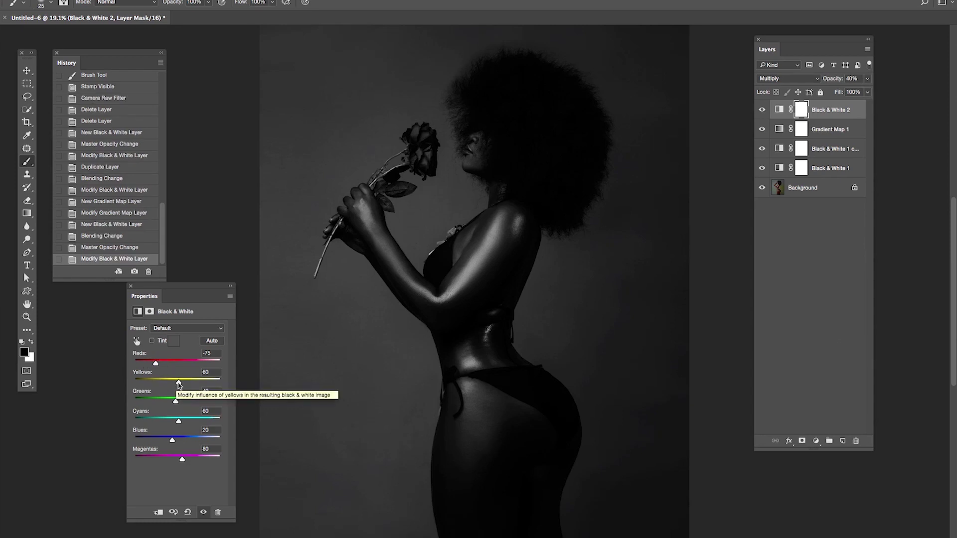
left_click_drag(179, 384, 191, 385)
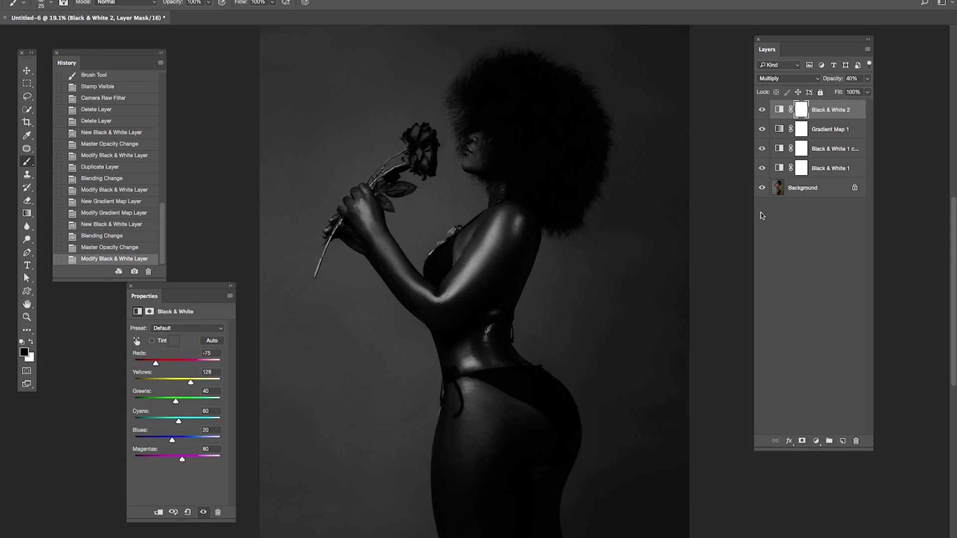
Group all four adjustment layers and add a white layer mask to the group.
left_click(829, 170, "shift")
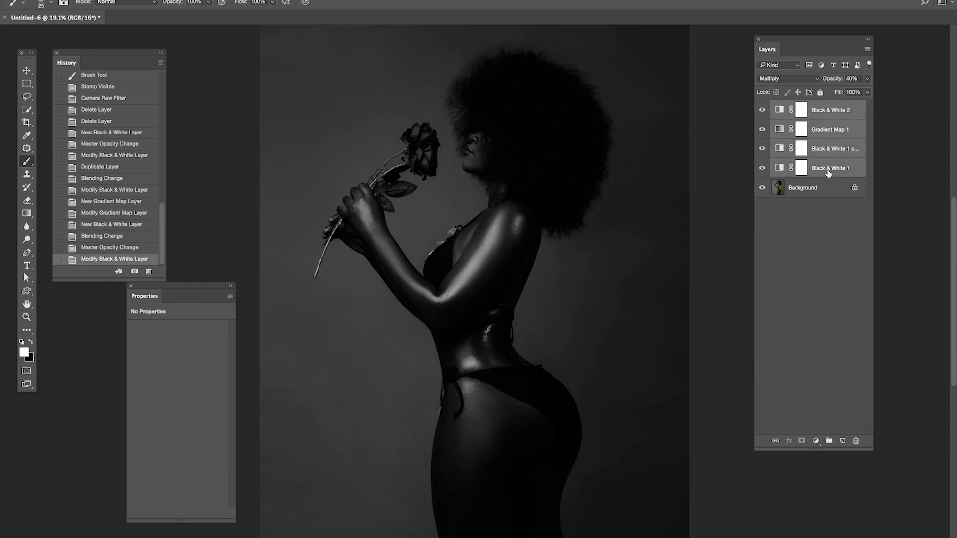
key("ctrl+g")
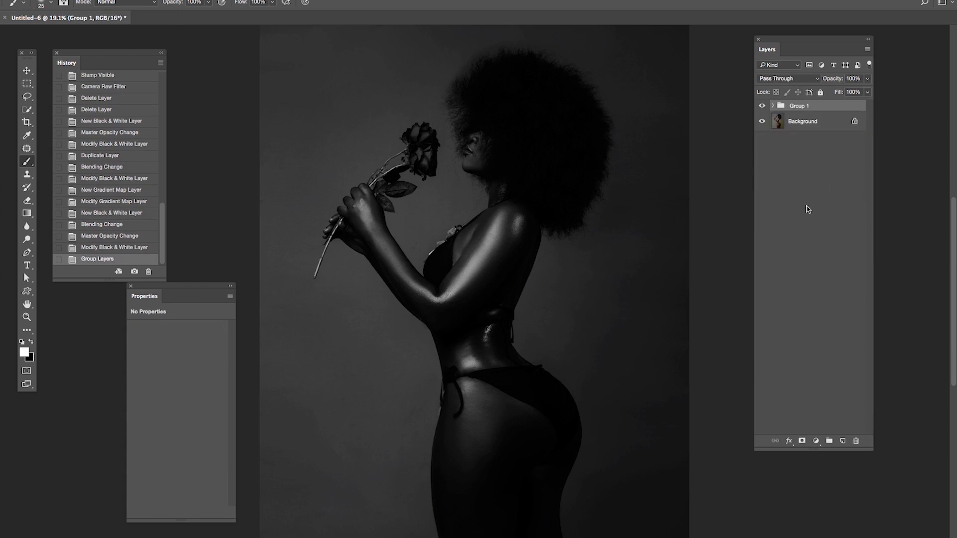
left_click(802, 441)
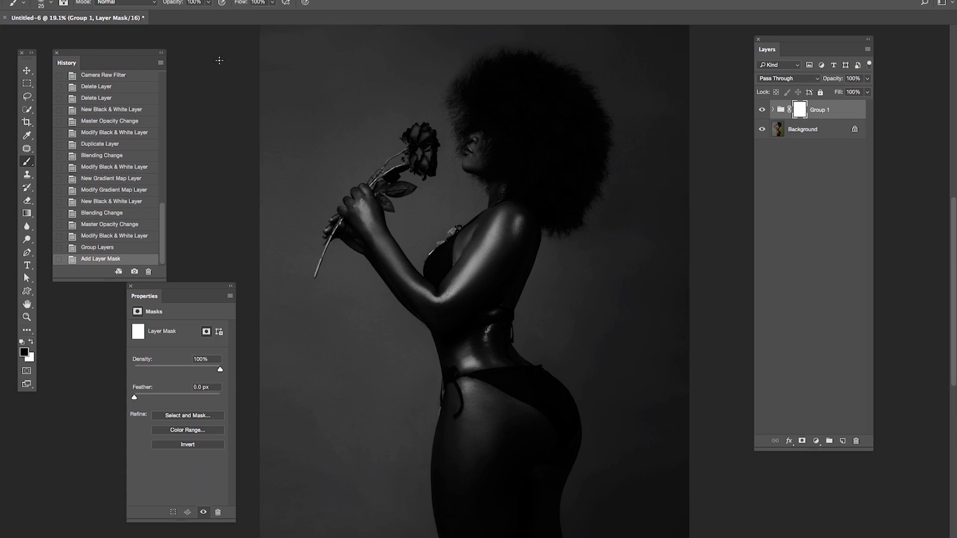
Paint black on the group's mask over the rose petals to restore their original red colour.
left_click(27, 317)
left_click(399, 145)
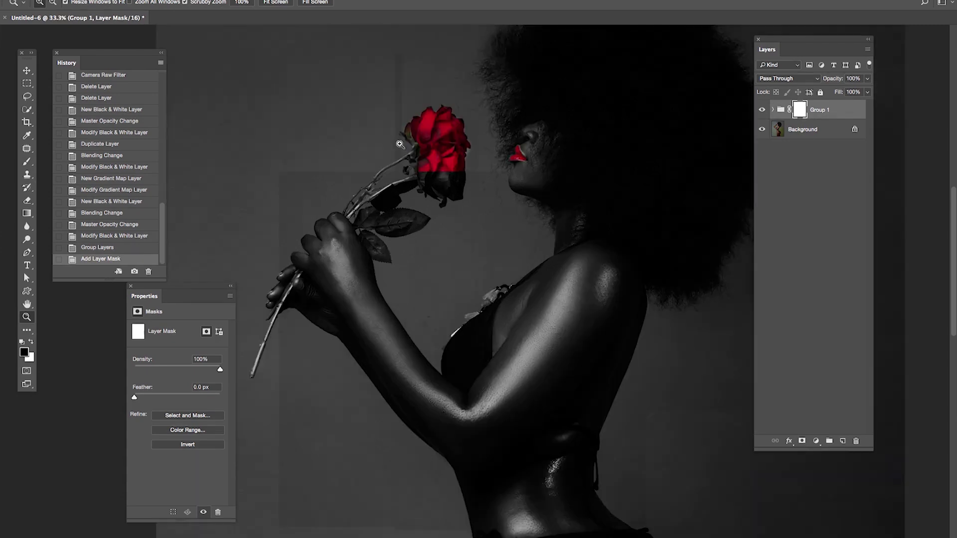
left_click(400, 145)
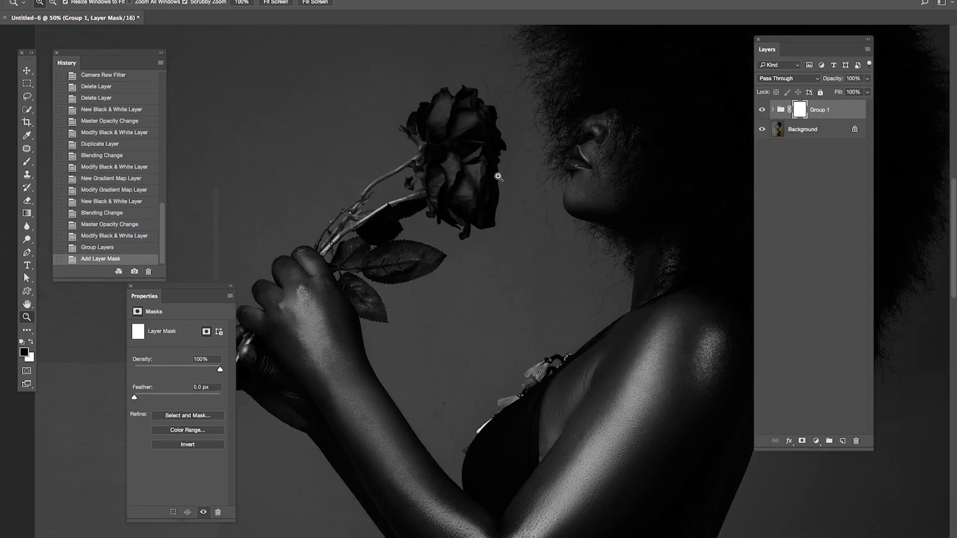
key("ctrl+plus")
key("b")
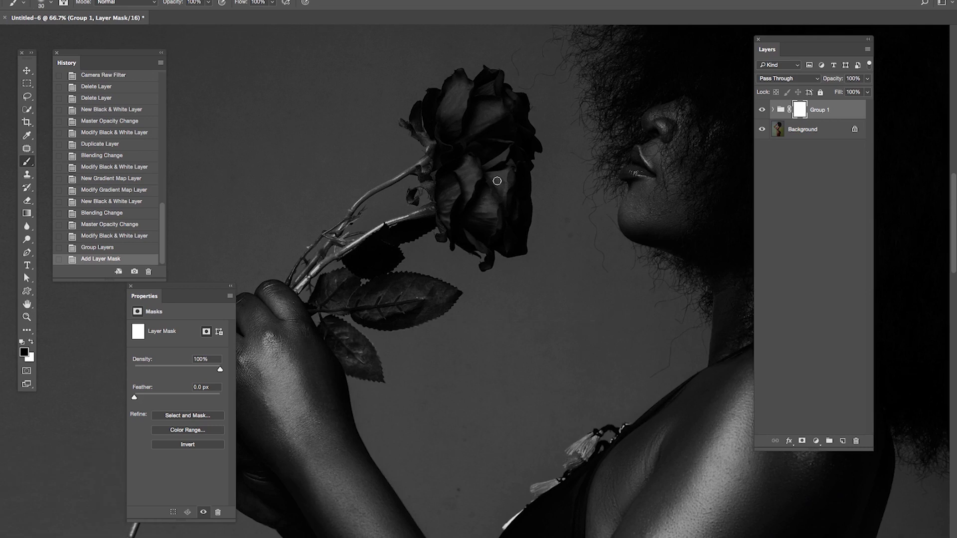
mouse_move(497, 181)
left_mouse_down()
mouse_move(506, 171)
mouse_move(506, 193)
mouse_move(512, 167)
mouse_move(490, 150)
mouse_move(474, 188)
mouse_move(495, 220)
mouse_move(492, 195)
mouse_move(515, 231)
mouse_move(518, 131)
mouse_move(532, 145)
mouse_move(519, 113)
mouse_move(492, 79)
mouse_move(453, 85)
mouse_move(434, 118)
mouse_move(455, 96)
mouse_move(470, 111)
mouse_move(493, 111)
mouse_move(448, 141)
mouse_move(450, 162)
mouse_move(485, 143)
mouse_move(468, 201)
mouse_move(453, 196)
mouse_move(477, 238)
mouse_move(516, 250)
mouse_move(440, 189)
mouse_move(462, 239)
mouse_move(485, 242)
left_mouse_up()
key("bracketleft")
key("bracketleft")
key("bracketleft")
key("bracketleft")
key("bracketleft")
key("bracketleft")
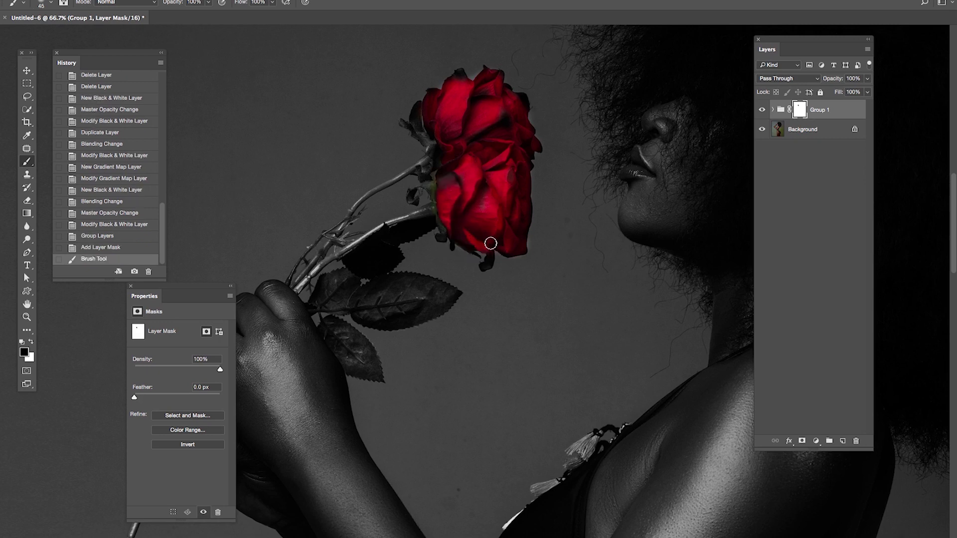
Refine the mask along the rose's edges, painting missed petals in black and spill onto the background in white.
left_click_drag(485, 266, 484, 250)
key("bracketright")
mouse_move(450, 183)
left_mouse_down()
mouse_move(432, 192)
mouse_move(441, 231)
mouse_move(432, 165)
mouse_move(443, 153)
left_mouse_up()
key("x")
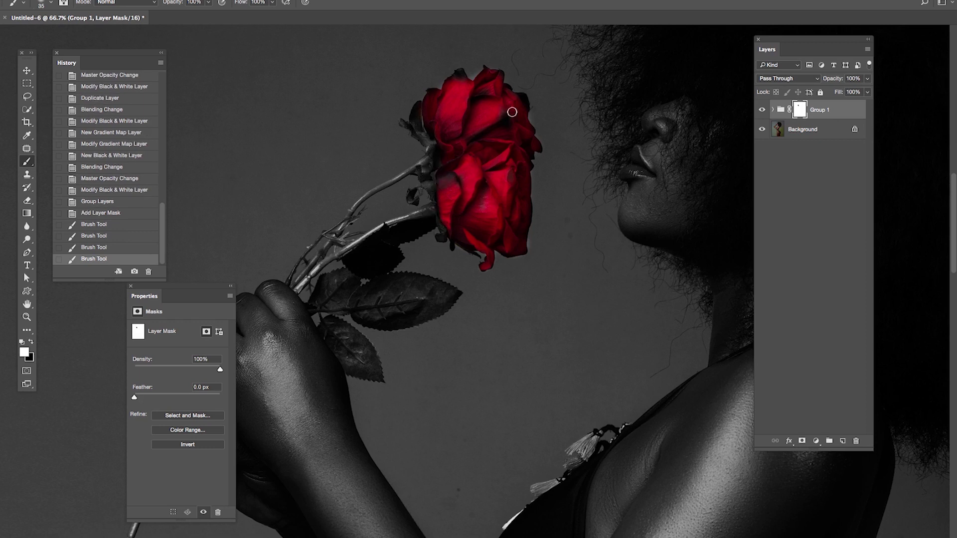
key("x")
left_click_drag(459, 75, 450, 80)
key("x")
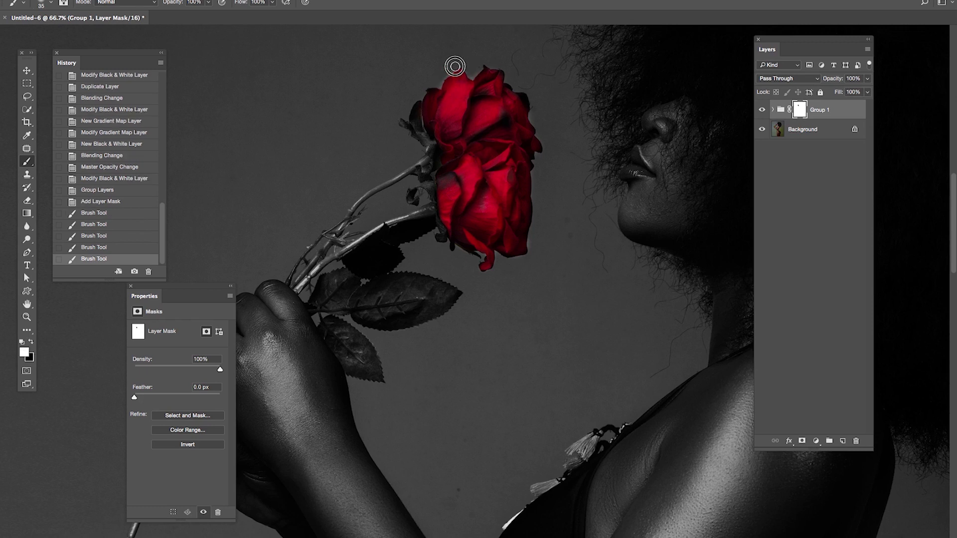
mouse_move(459, 70)
left_mouse_down()
mouse_move(482, 70)
mouse_move(470, 75)
mouse_move(483, 60)
mouse_move(506, 67)
left_mouse_up()
key("x")
key("x")
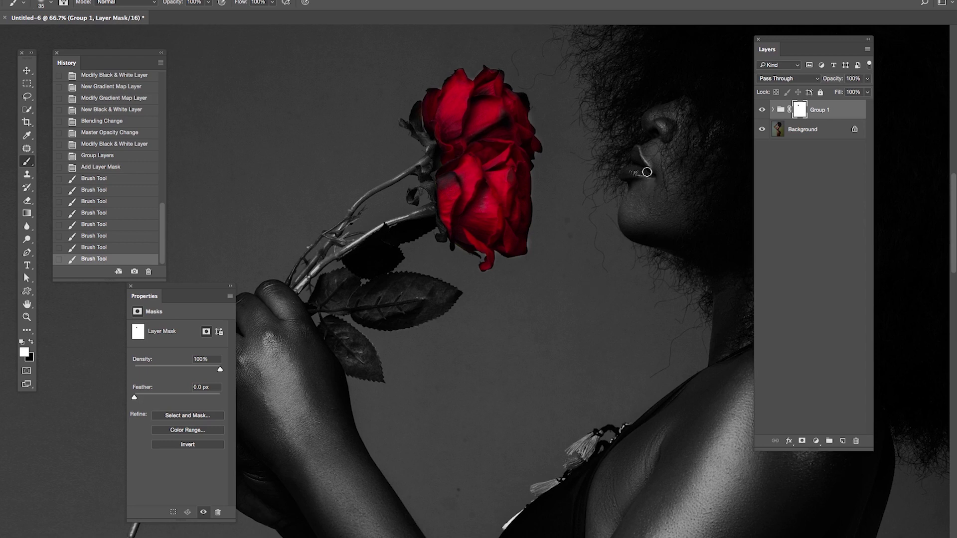
Paint black on the group's mask over the lips with a smaller brush to restore their red colour.
left_click(634, 172)
key("x")
mouse_move(635, 167)
left_mouse_down()
mouse_move(621, 169)
mouse_move(640, 169)
mouse_move(637, 160)
left_mouse_up()
key("bracketleft")
key("bracketleft")
key("bracketleft")
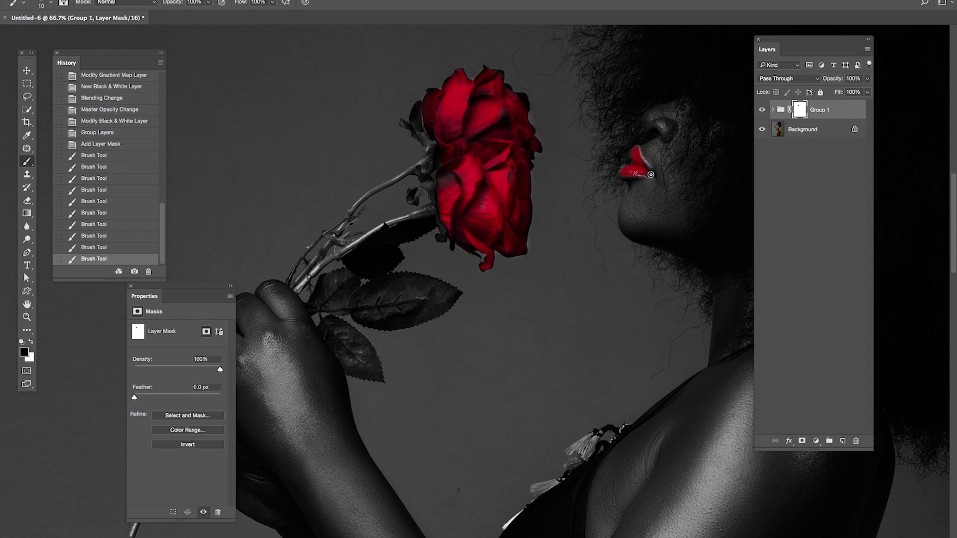
left_click_drag(648, 172, 631, 171)
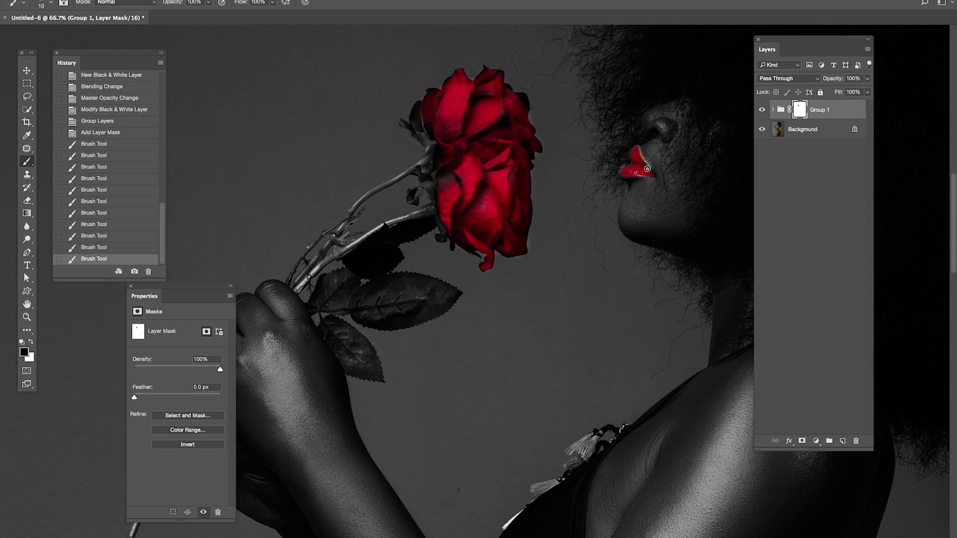
left_click_drag(646, 173, 633, 174)
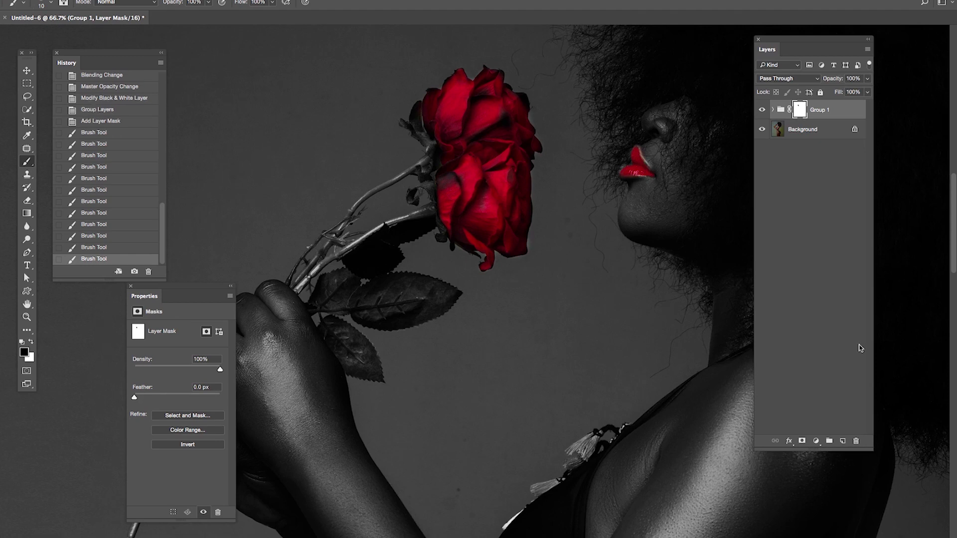
Stamp all visible layers into a new layer above the group and open it in the Camera Raw Filter.
key("ctrl+0")
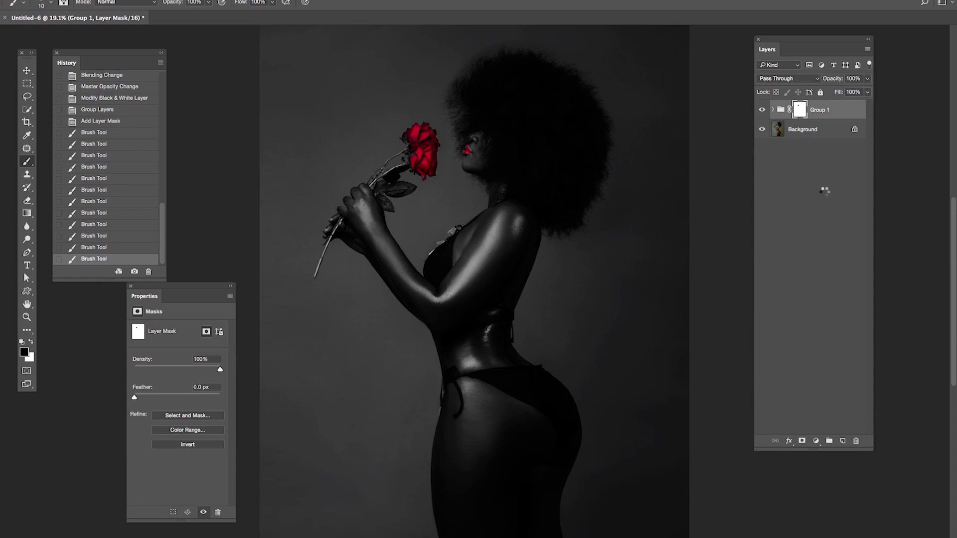
key("ctrl+alt+shift+e")
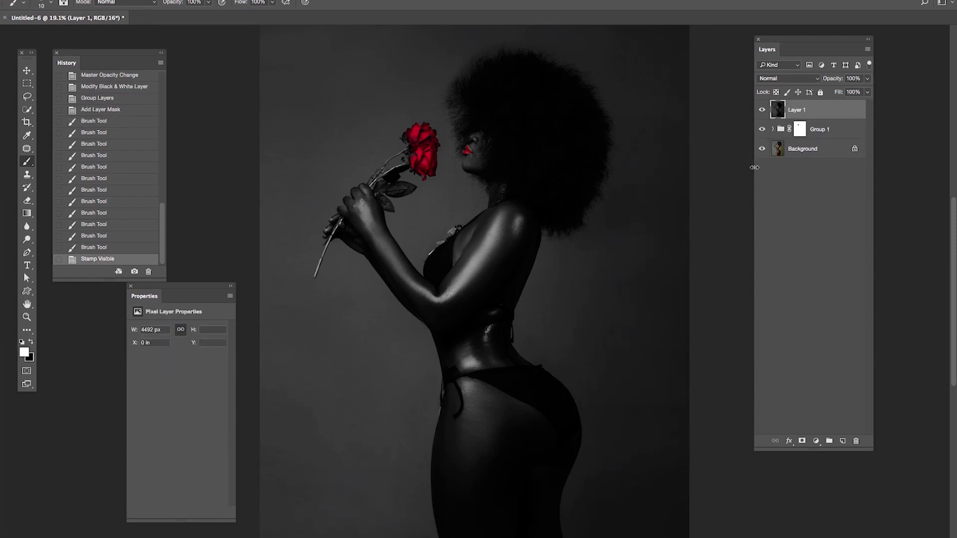
left_click(252, 0)
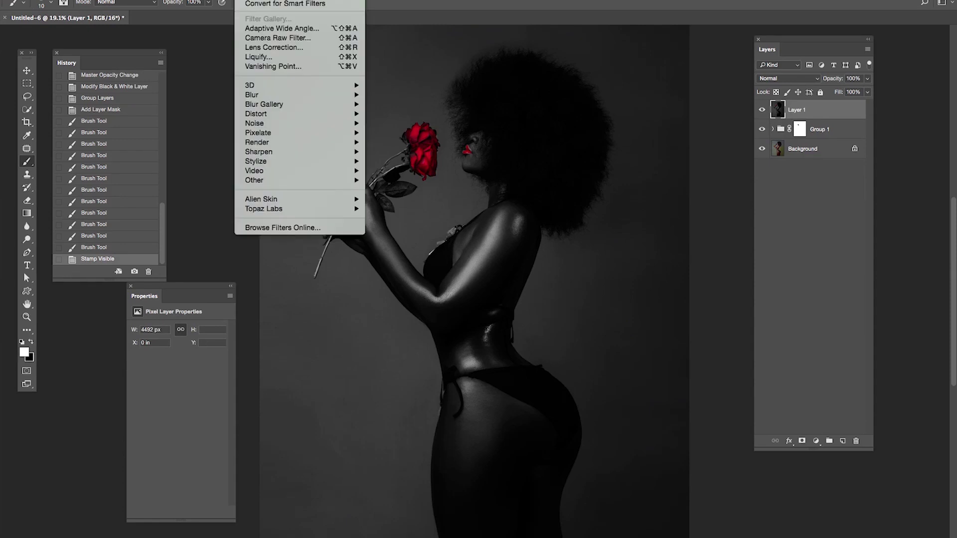
left_click(264, 37)
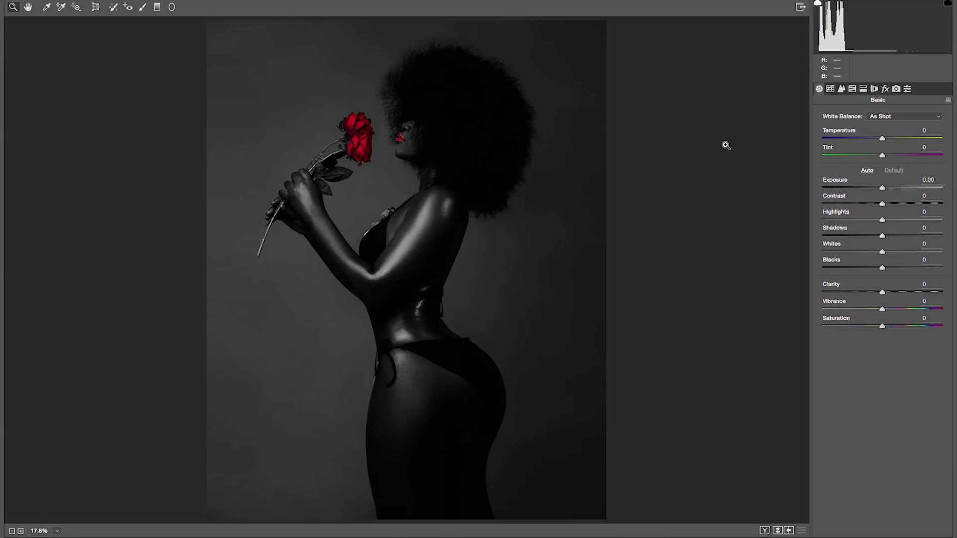
Add grain with an amount of 32 in the Camera Raw effects and adjust its character.
left_click(886, 91)
left_click(834, 172)
left_click_drag(834, 172, 860, 172)
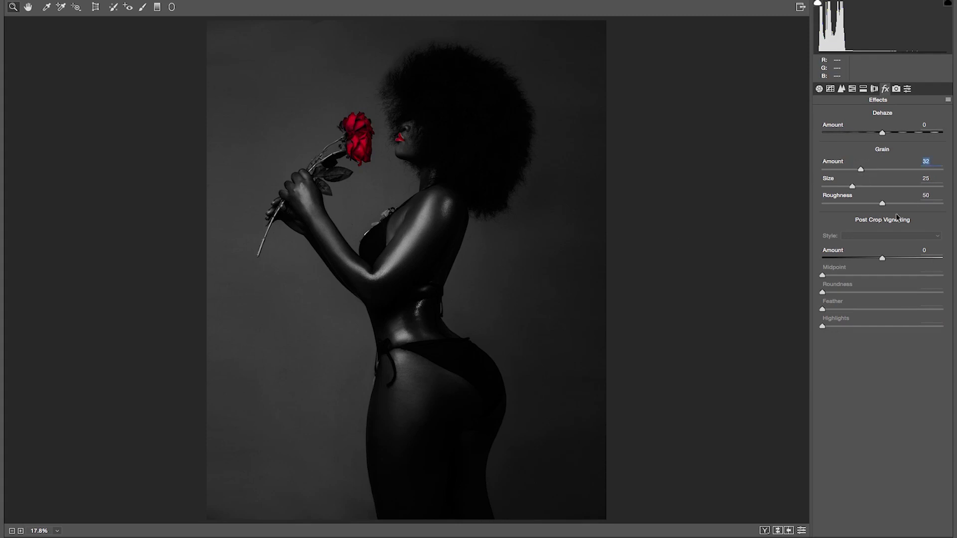
left_click_drag(881, 204, 851, 187)
Set the basic Camera Raw adjustments to Blacks +15, Shadows +11, Exposure +0.10 and Clarity +12.
left_click(820, 90)
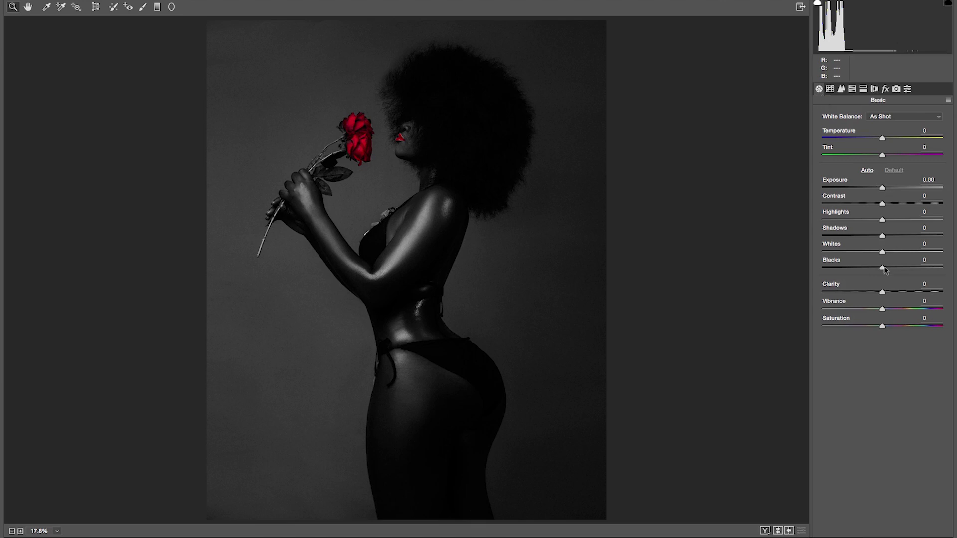
left_click_drag(882, 269, 891, 270)
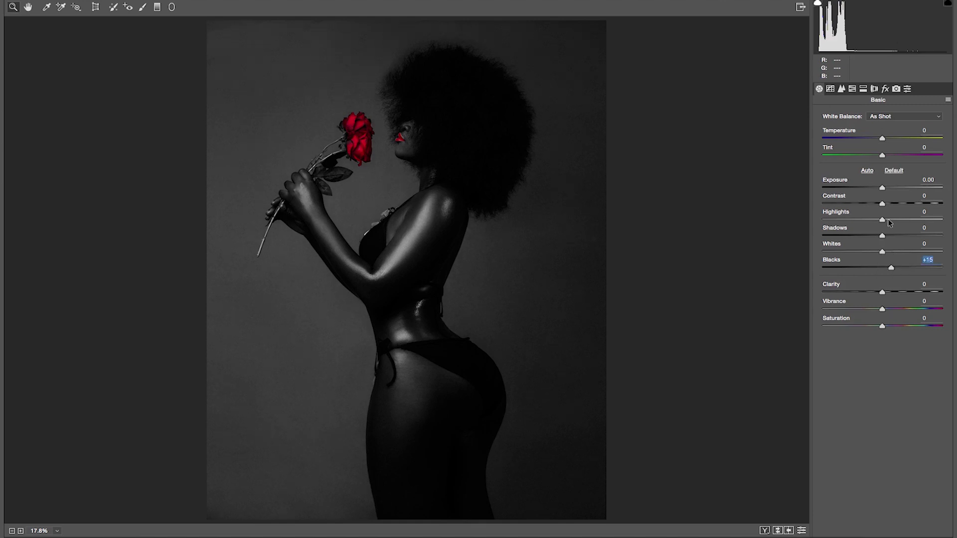
left_click_drag(883, 238, 891, 240)
left_click_drag(882, 189, 884, 190)
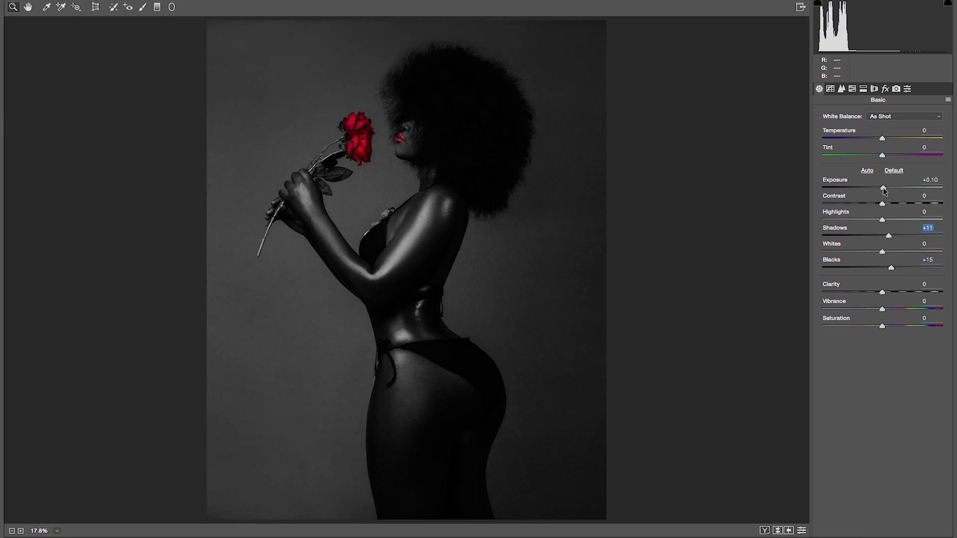
left_click_drag(882, 292, 890, 296)
left_click(831, 89)
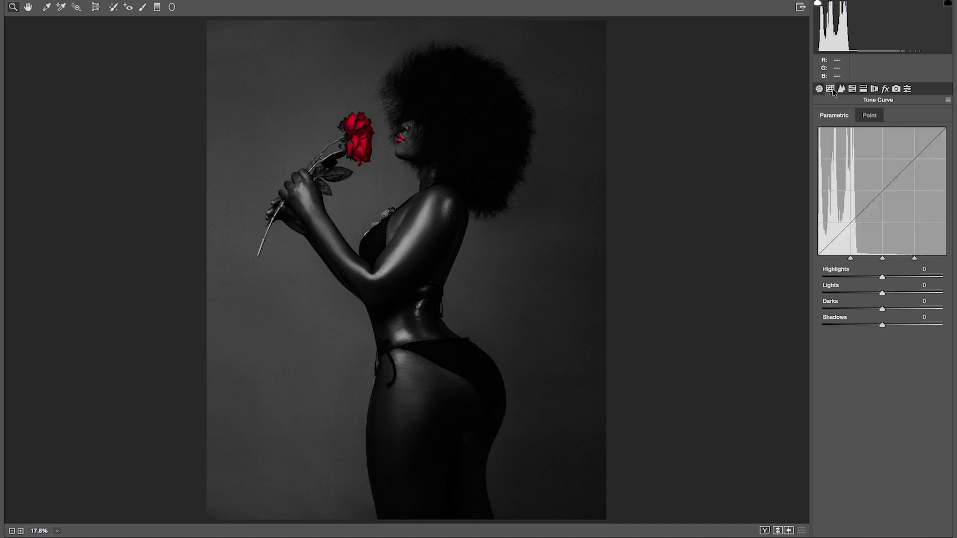
left_click(841, 88)
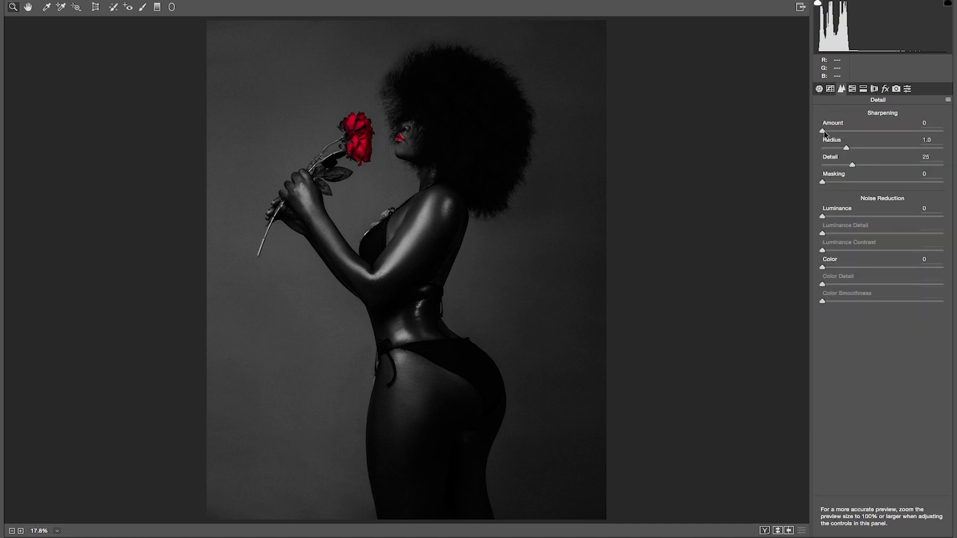
left_click(819, 89)
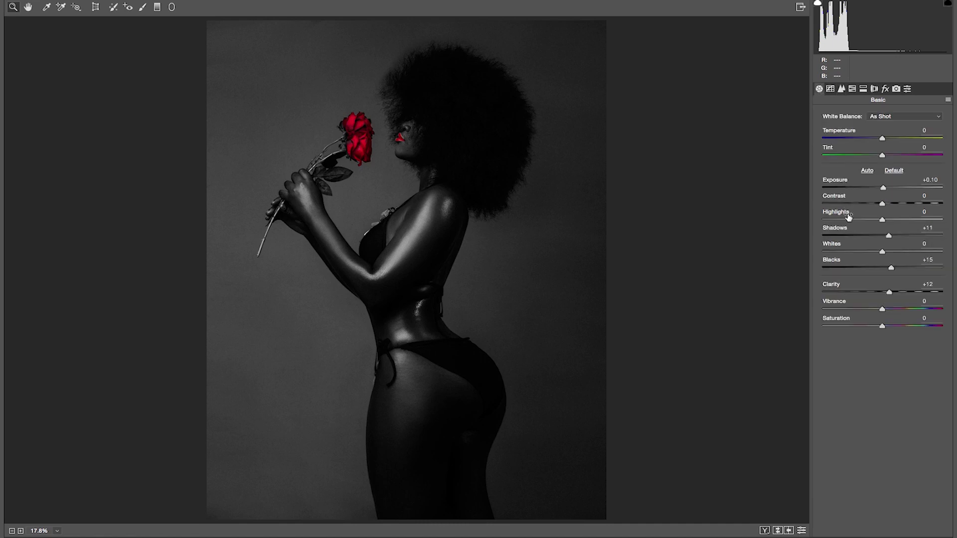
Fine-tune the tonal regions of the parametric tone curve in the Camera Raw filter.
left_click(830, 89)
left_click_drag(882, 279, 886, 327)
left_click(882, 294)
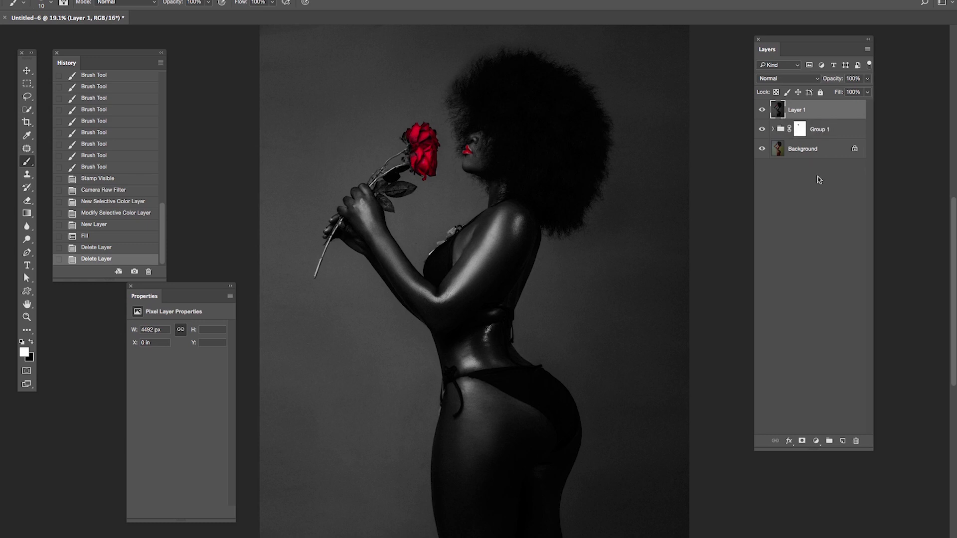
Add a Selective Color adjustment above the stamped layer and set Black to -2% for the Blacks, using the Absolute method.
left_click(817, 441)
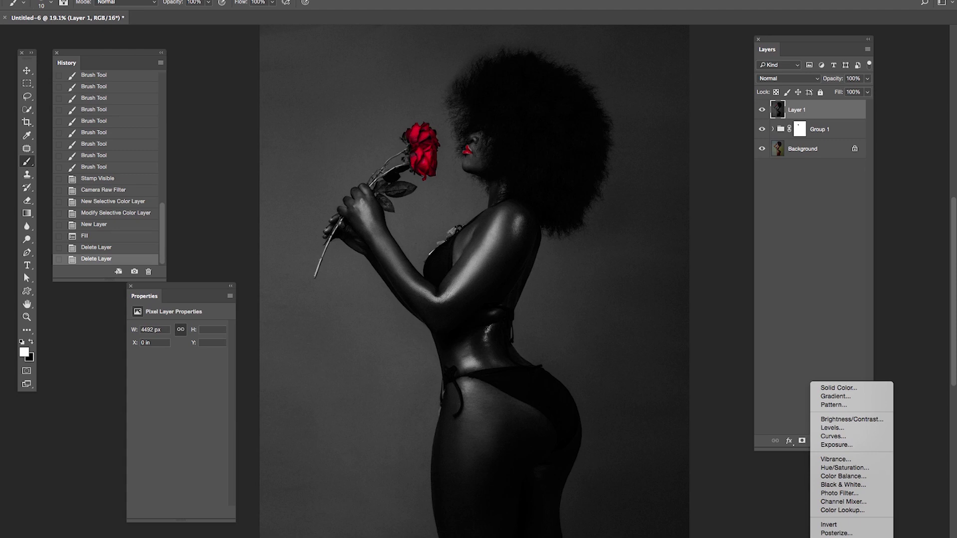
left_click(842, 537)
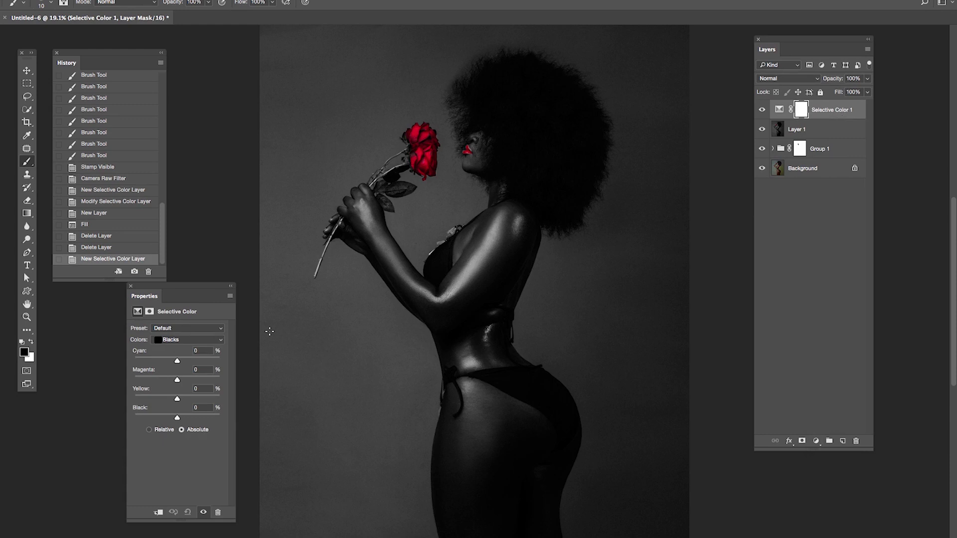
left_click(208, 340)
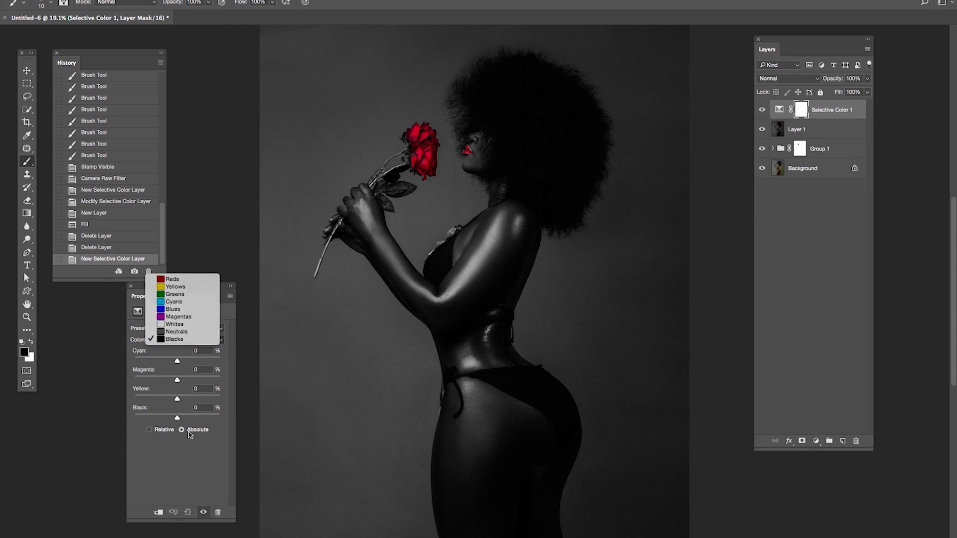
left_click(190, 446)
left_click(185, 342)
left_click(185, 340)
left_click_drag(177, 418, 176, 419)
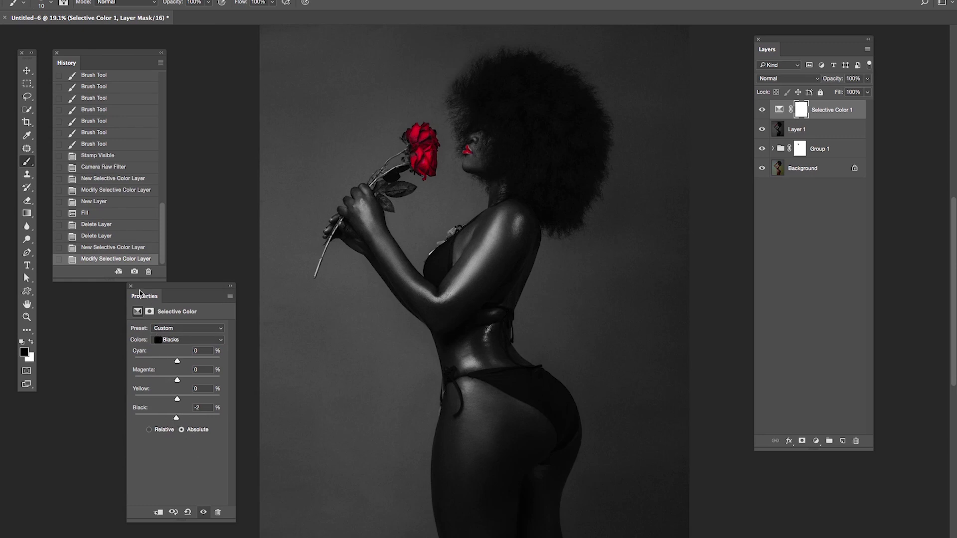
left_click(131, 286)
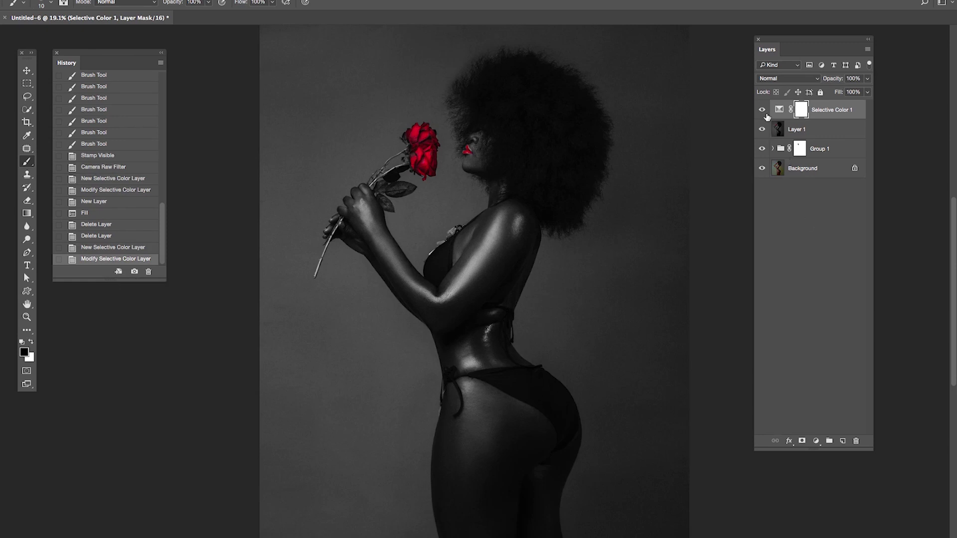
Hide the Selective Color layer and add a new layer filled with 50% gray in Normal mode, at 5% opacity.
left_click(762, 109)
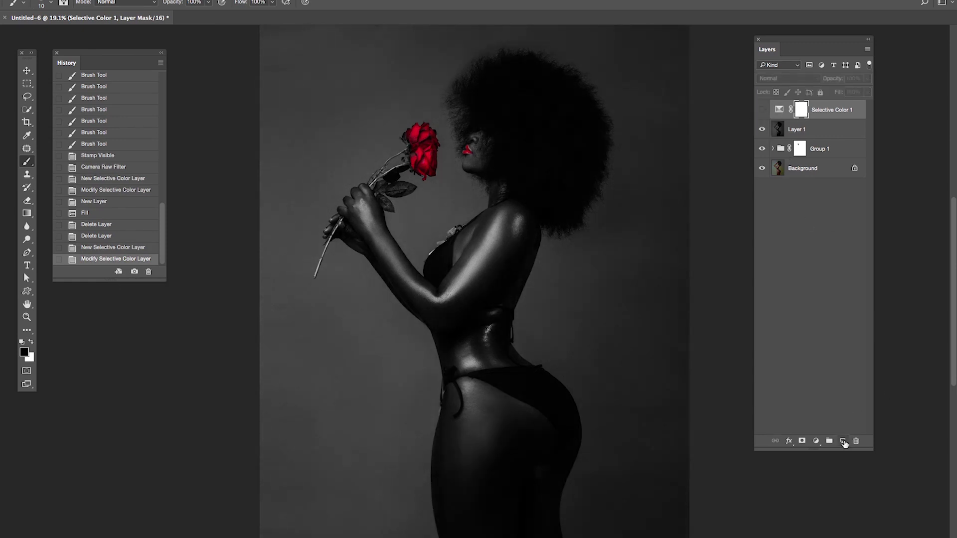
left_click(843, 442)
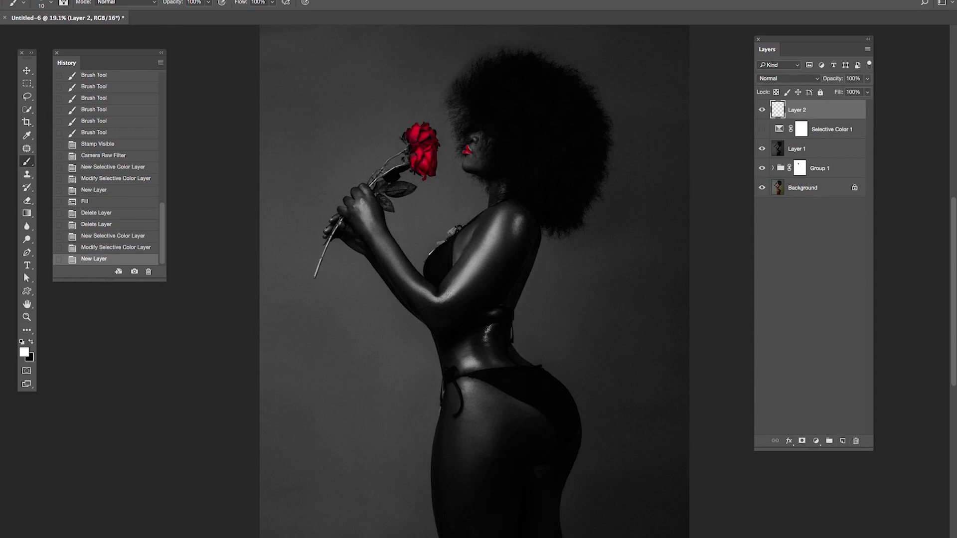
left_click(115, 1)
left_click(162, 141)
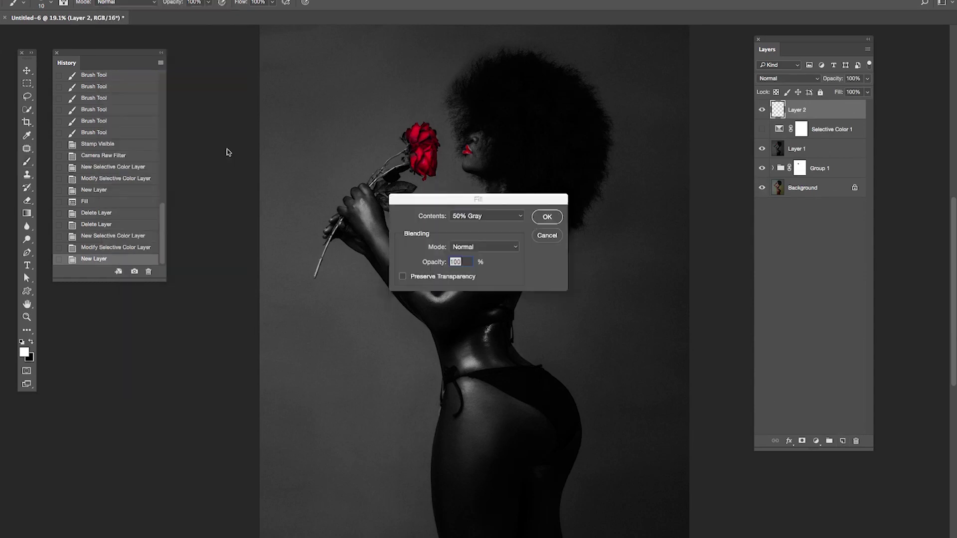
left_click(473, 249)
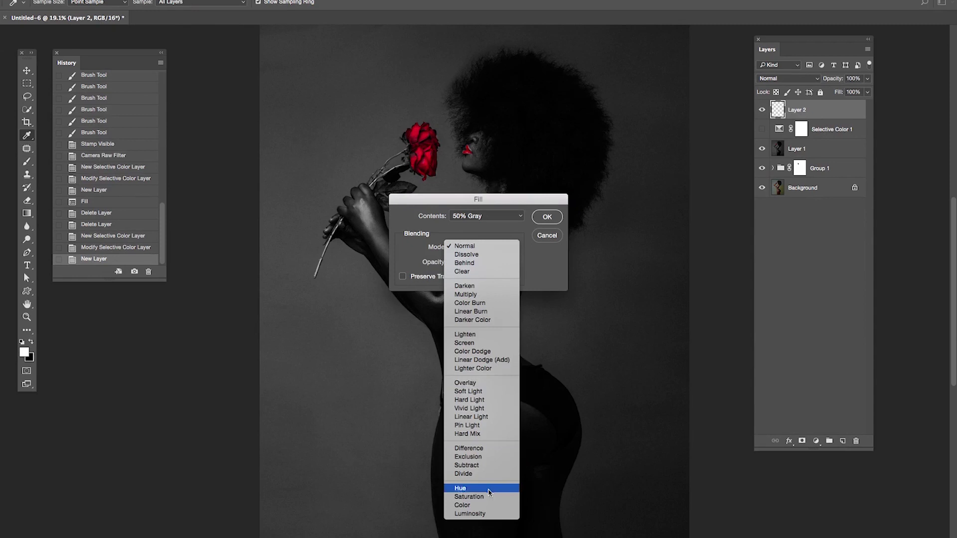
left_click(527, 244)
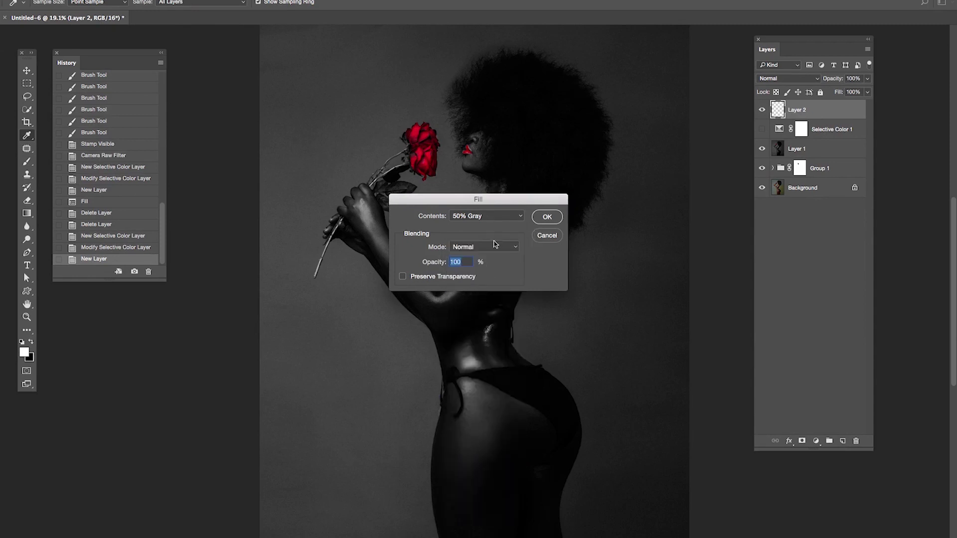
left_click(549, 222)
key("b")
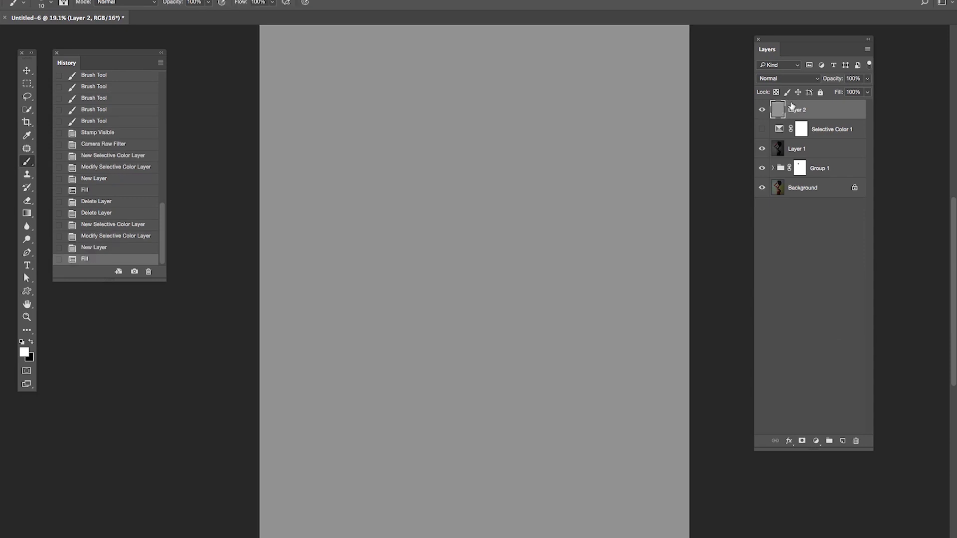
left_click_drag(835, 80, 789, 94)
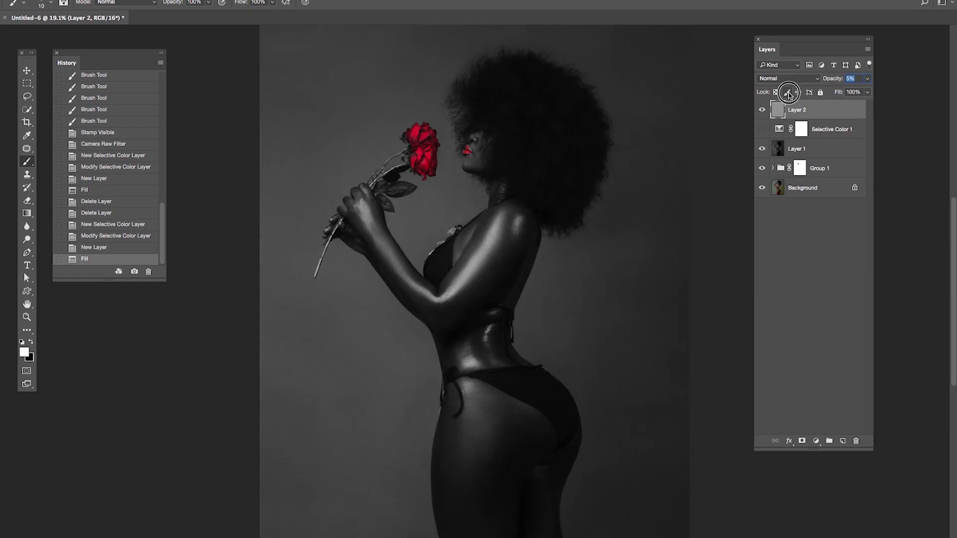
left_click_drag(788, 95, 789, 95)
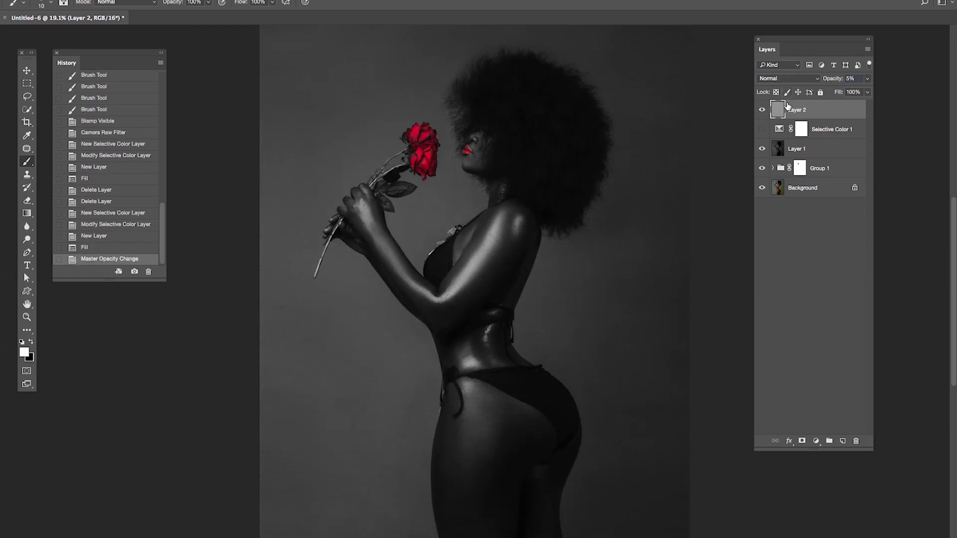
Compare the matte effect of the gray layer with that of the Selective Color adjustment by toggling their visibility.
left_click(761, 111)
left_click(761, 110)
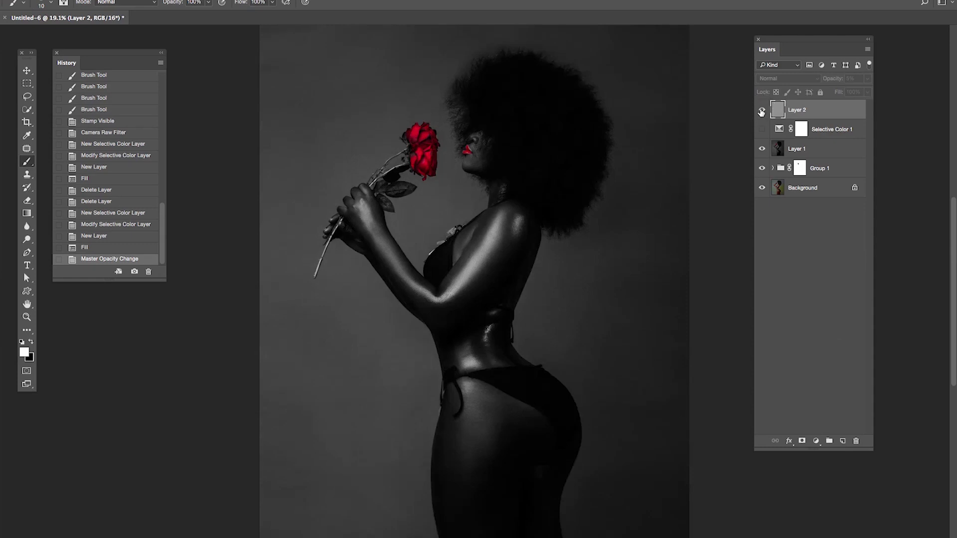
left_click(761, 110)
left_click(761, 131)
left_click(761, 131)
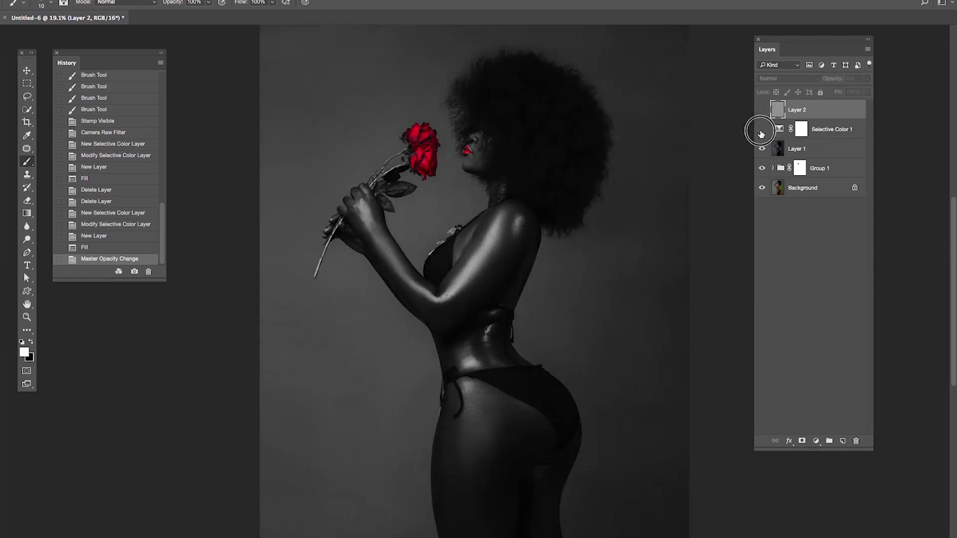
left_click(761, 110)
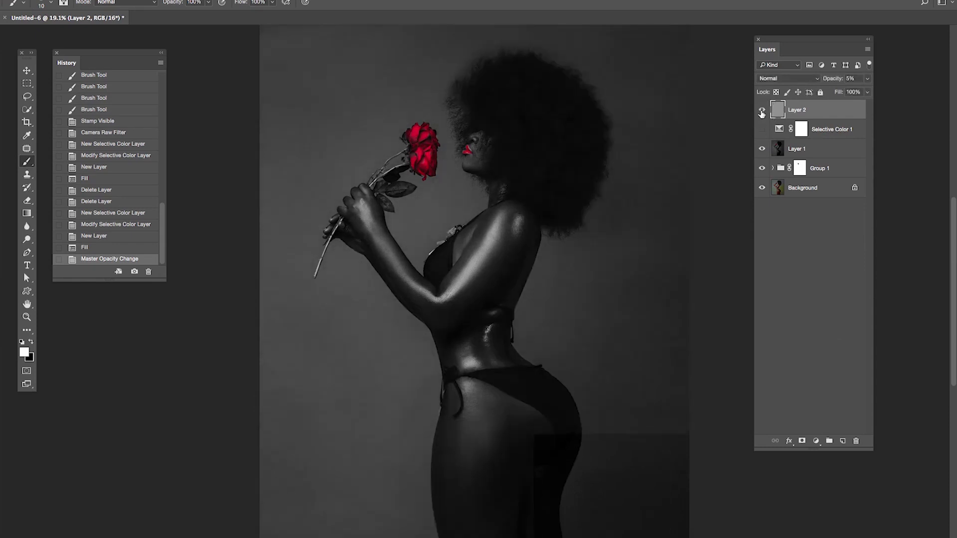
left_click(761, 110)
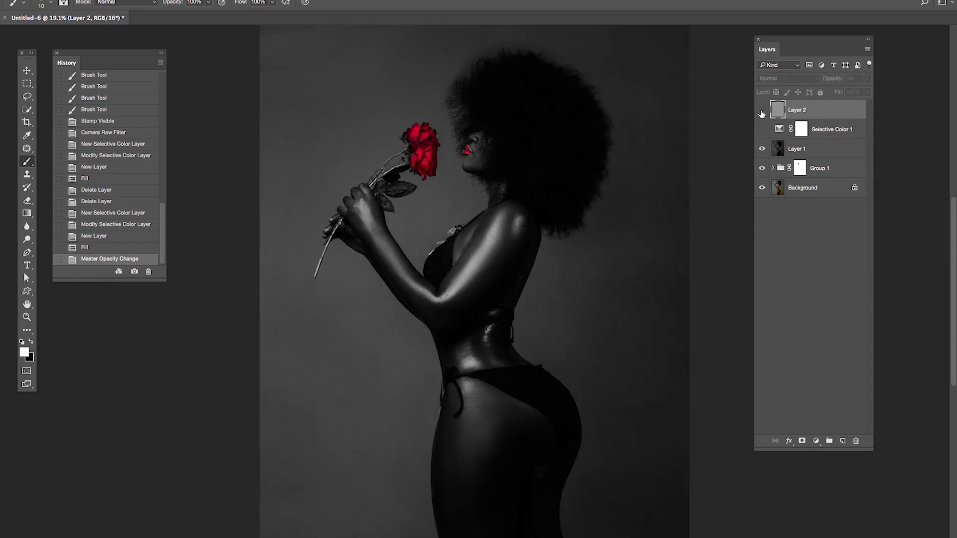
Show the Selective Color adjustment again and delete the gray layer.
left_click(762, 130)
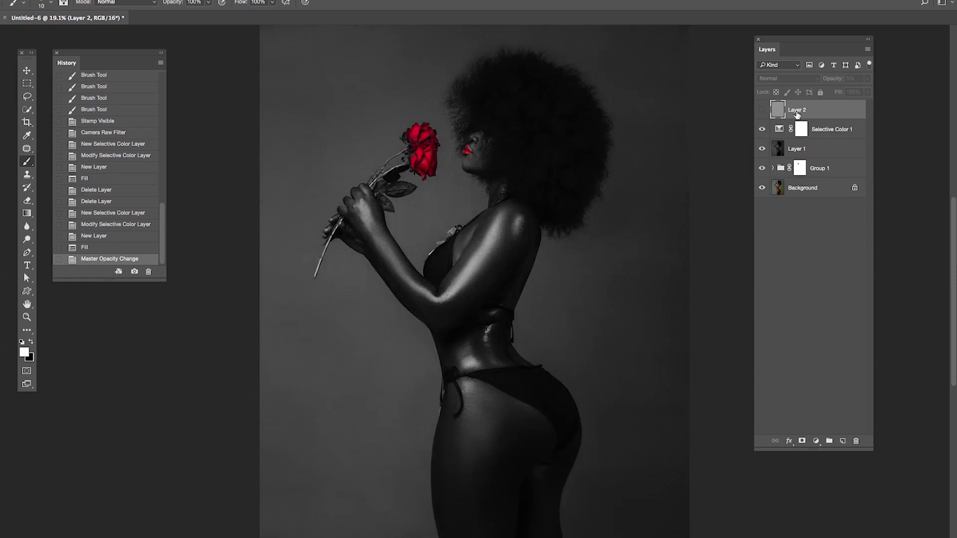
key("BackSpace")
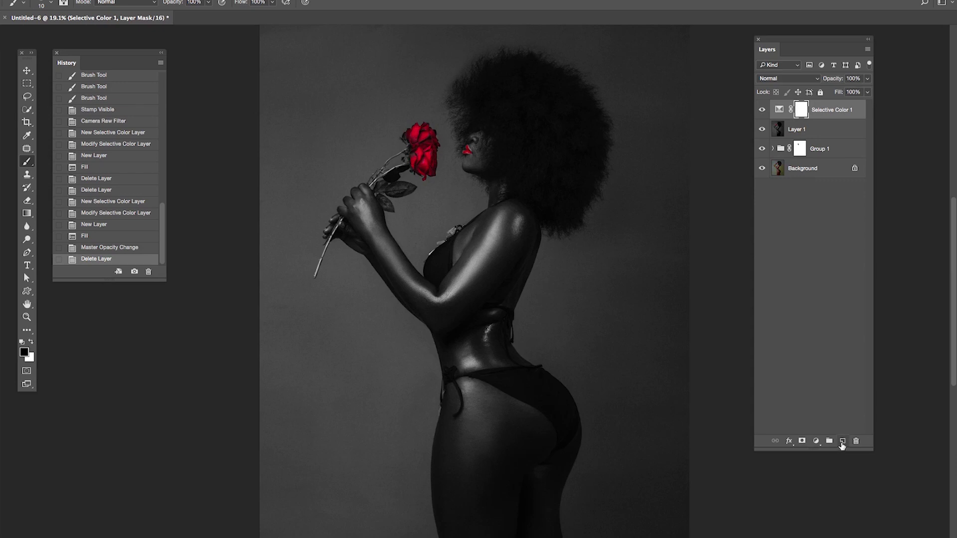
Add a new top layer filled with solid black and lower its opacity to 6%.
left_click(842, 443)
key("x")
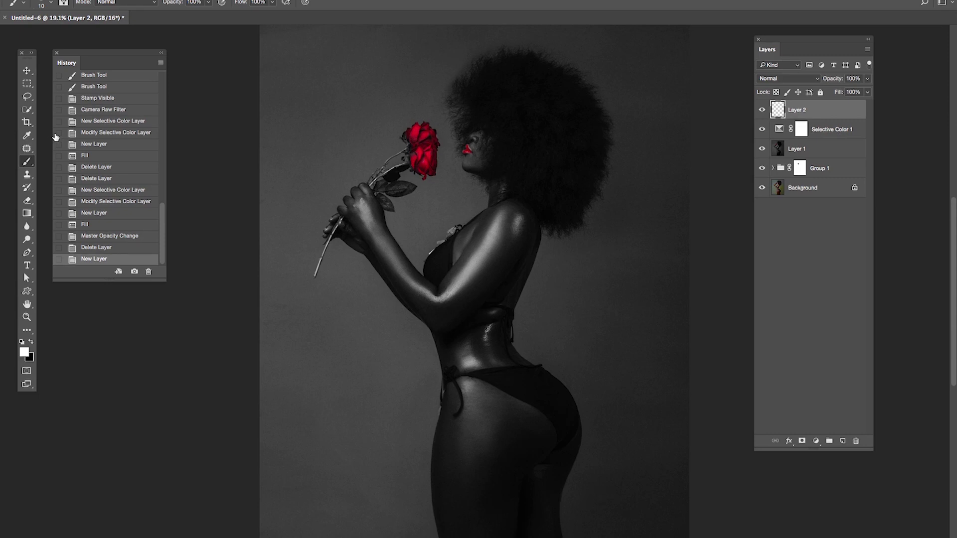
key("super+minus")
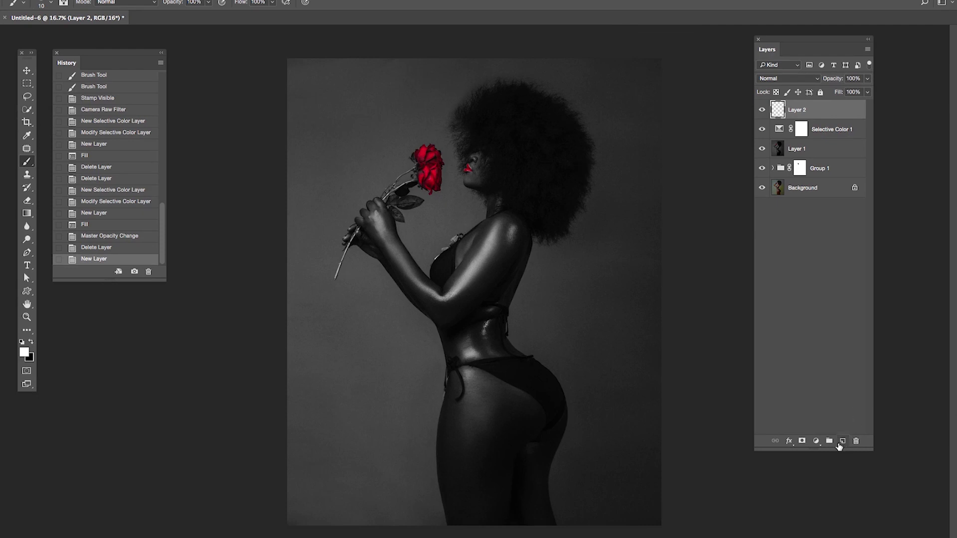
key("super+BackSpace")
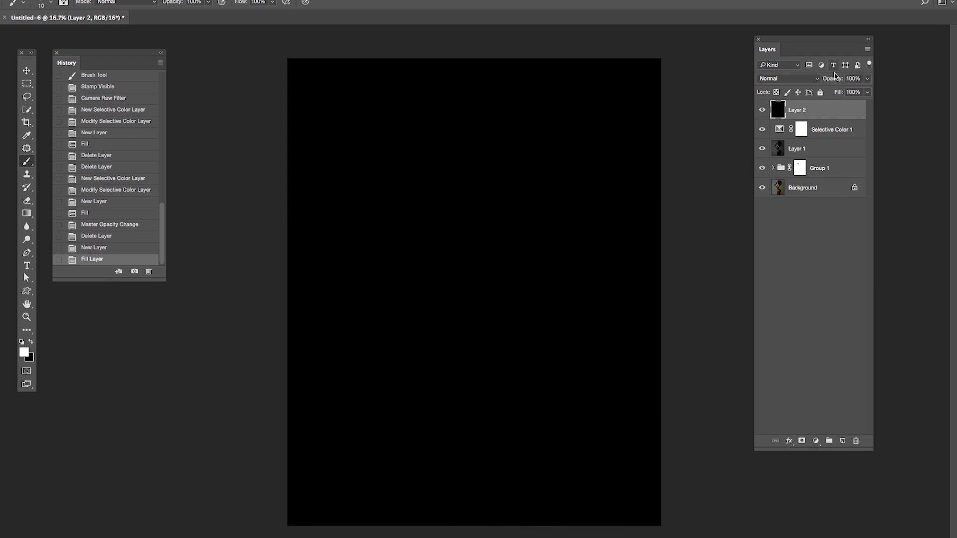
left_click_drag(831, 78, 791, 96)
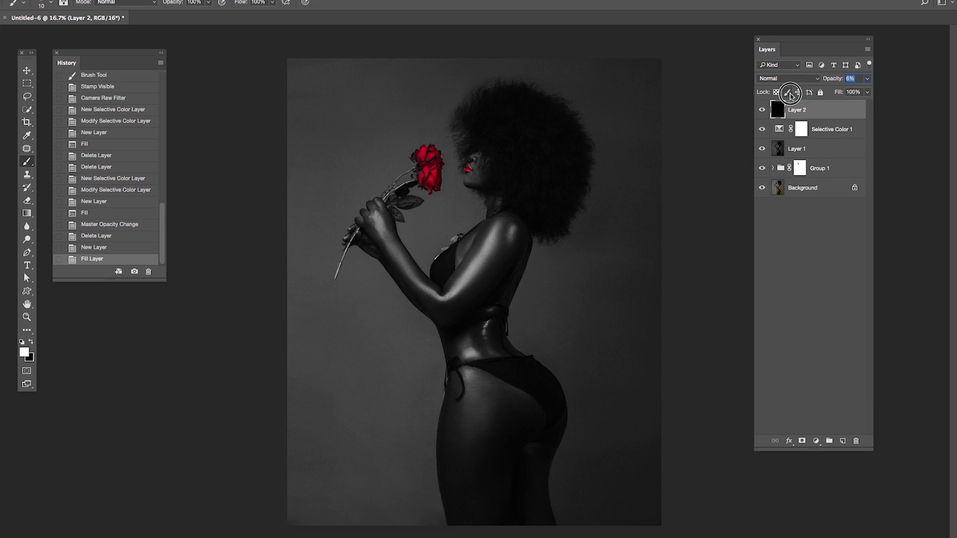
Lasso a loose selection around the head, rose and upper body, and feather it by 300 pixels.
left_click_drag(790, 94, 790, 95)
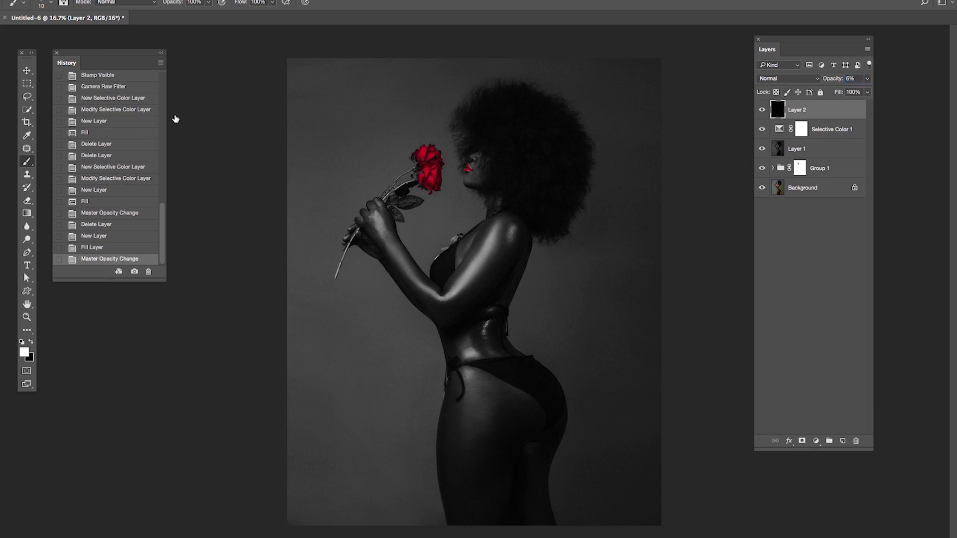
left_click(28, 97)
mouse_move(379, 93)
left_mouse_down()
mouse_move(323, 127)
mouse_move(306, 160)
mouse_move(305, 233)
mouse_move(331, 301)
mouse_move(442, 346)
mouse_move(521, 332)
mouse_move(600, 235)
mouse_move(633, 149)
mouse_move(599, 87)
mouse_move(499, 62)
left_mouse_up()
right_click(479, 116)
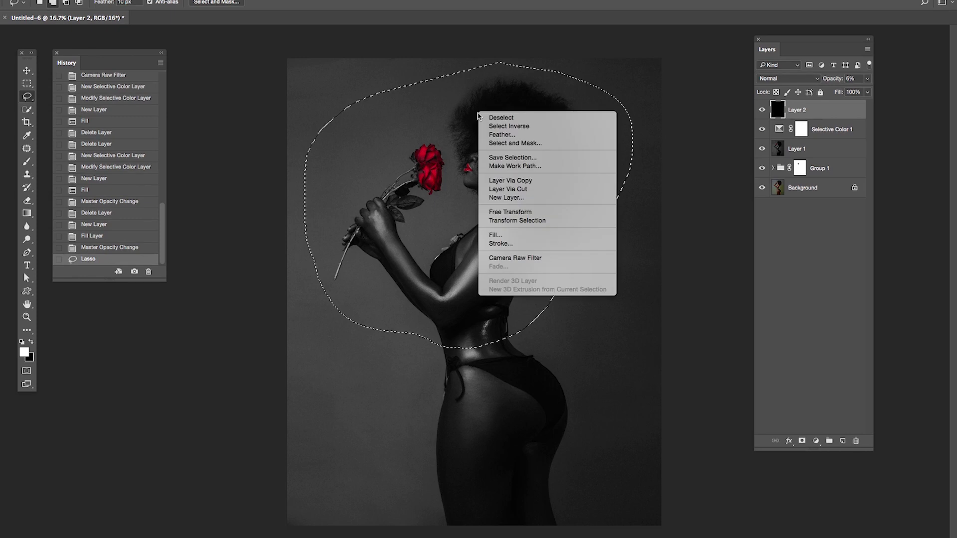
left_click(520, 136)
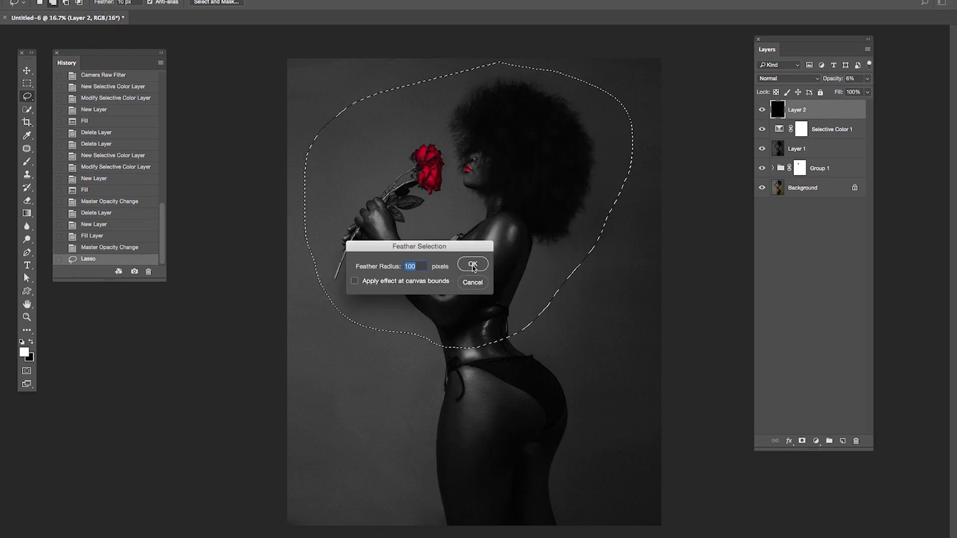
type("300")
left_click(471, 264)
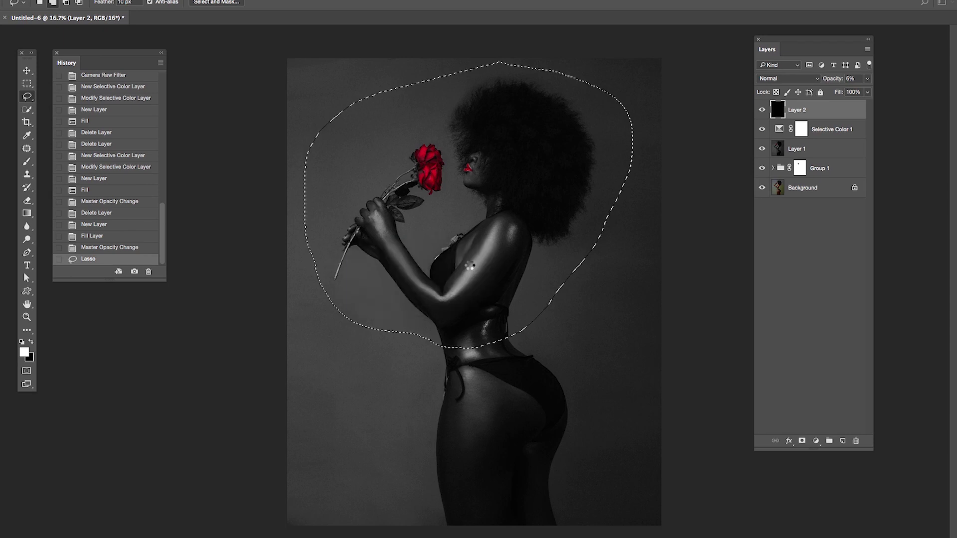
Feather the selection a second time and clear the selected area from the black layer.
right_click(478, 206)
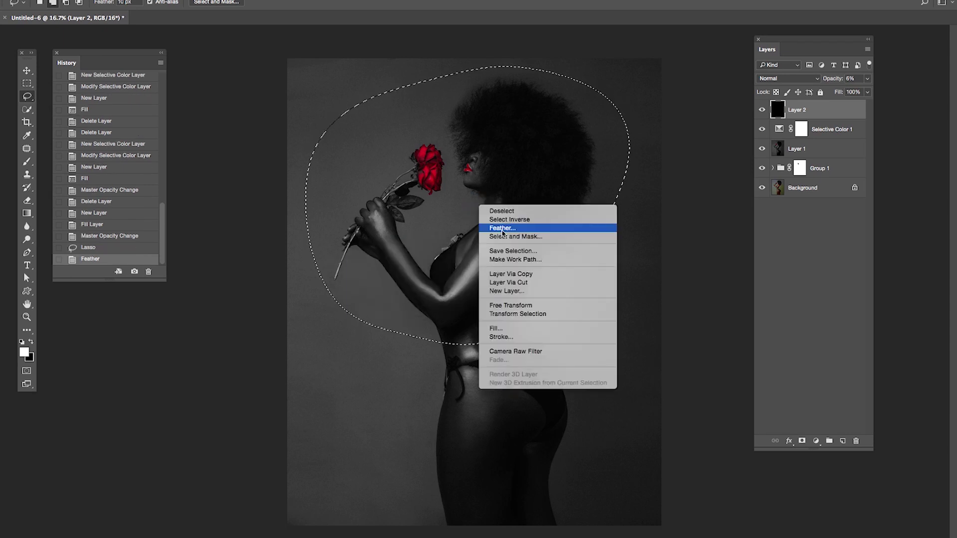
left_click(502, 228)
left_click(472, 262)
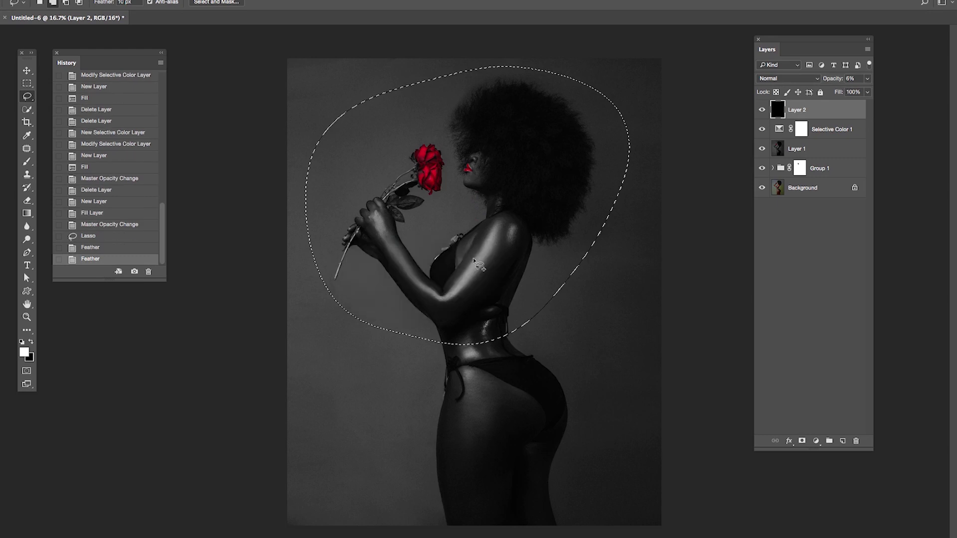
left_click(811, 110)
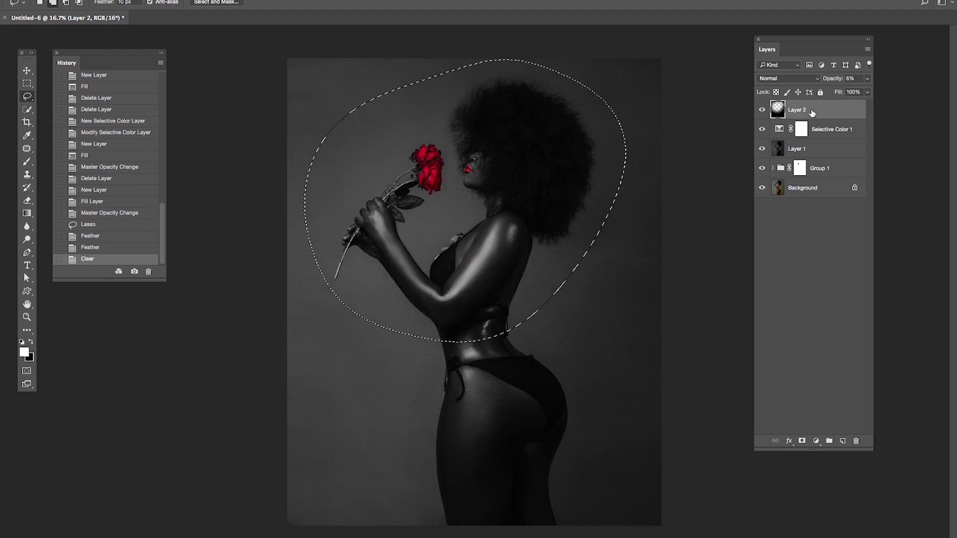
Deselect the area and compare the image with and without the black vignette layer.
left_click(761, 111)
left_click(761, 111)
key("ctrl+d")
left_click(762, 111)
left_click(761, 110)
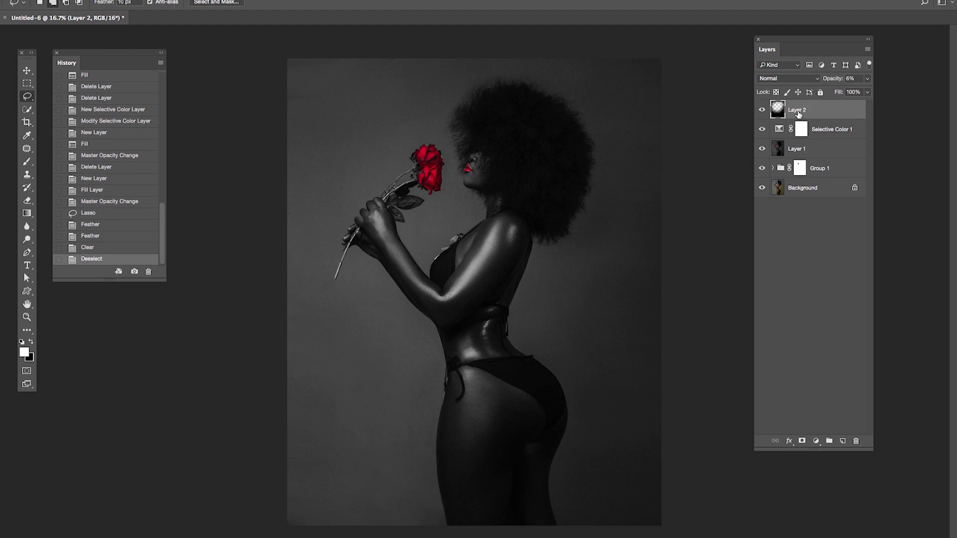
Apply the Camera Raw filter to the black vignette layer.
left_click(246, 0)
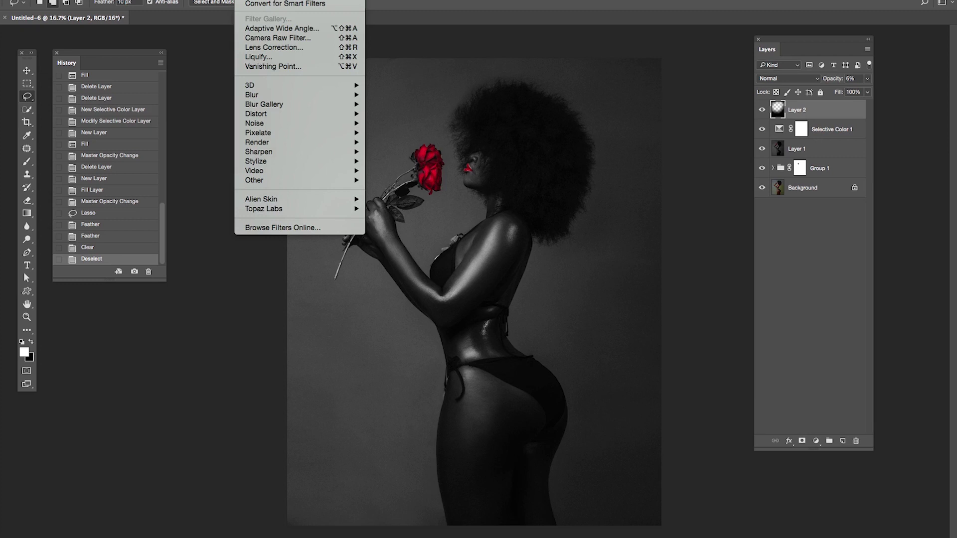
key("Escape")
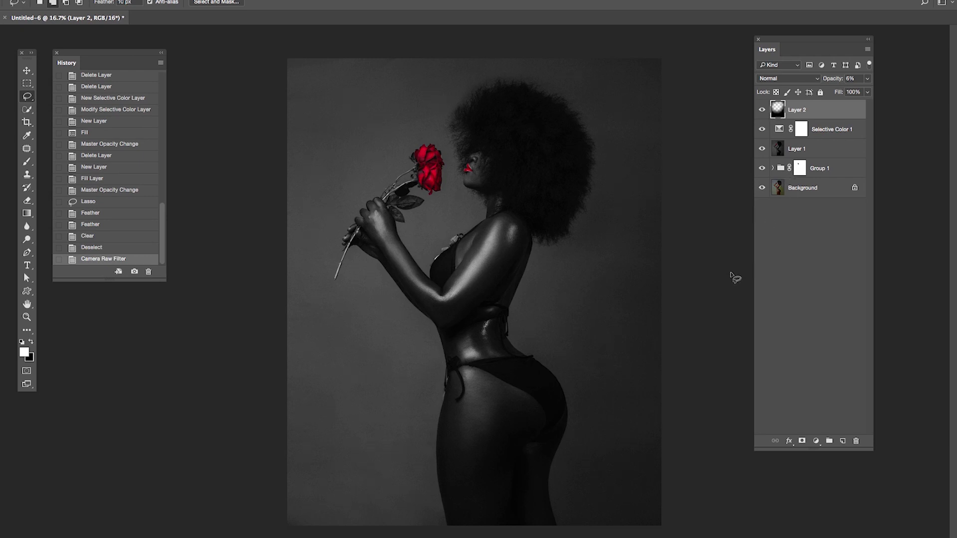
Place the signature PNG from the first desktop folder into the portrait and scale it down in the empty background in front of the subject's hips.
key("F11")
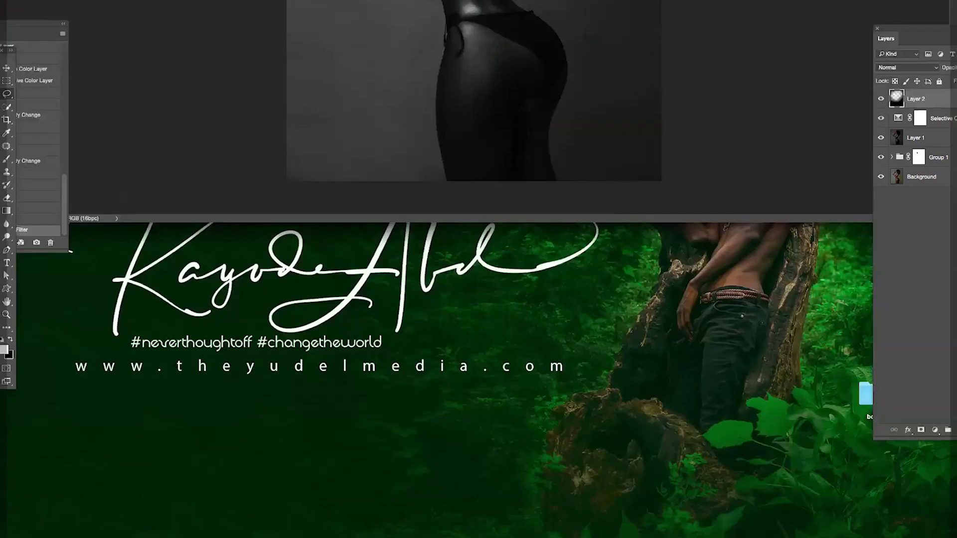
left_click(928, 10)
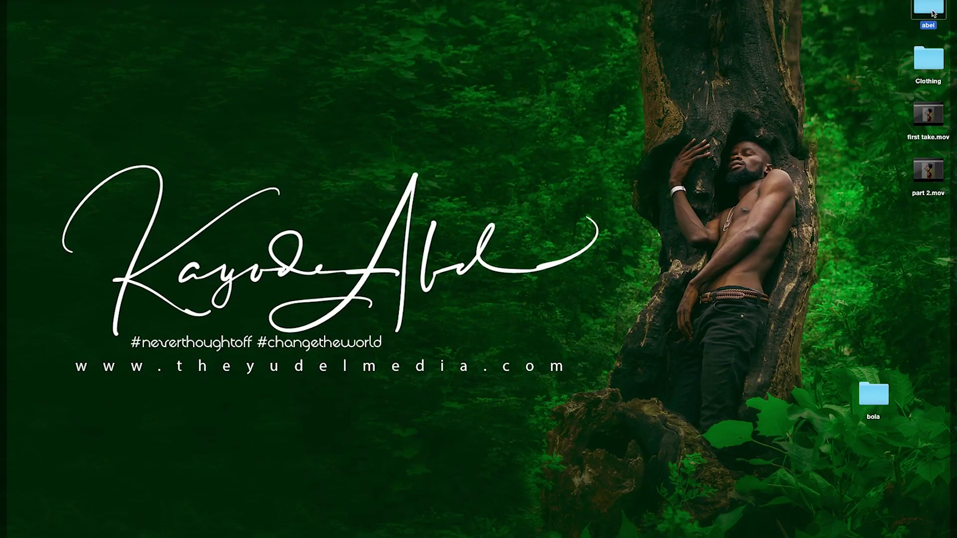
double_click(932, 11)
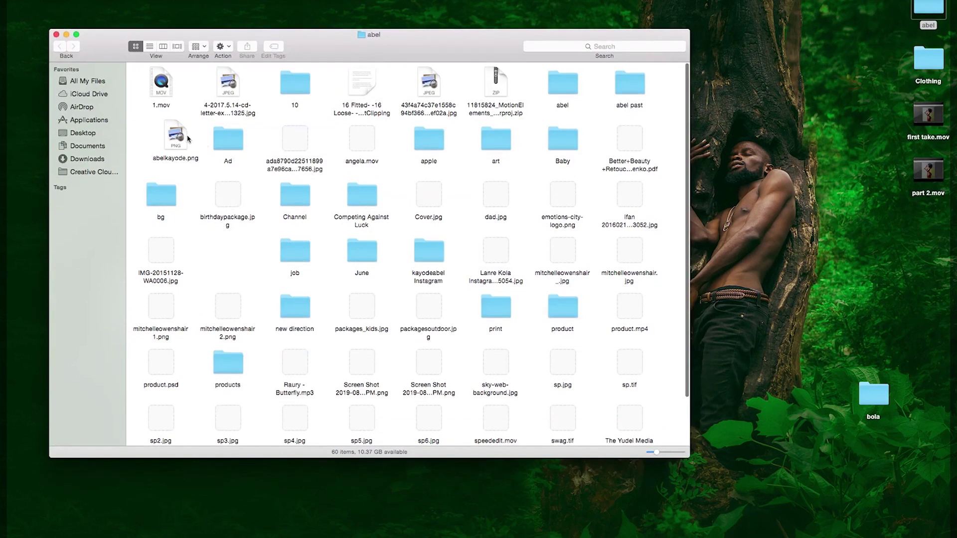
left_click_drag(188, 139, 766, 294)
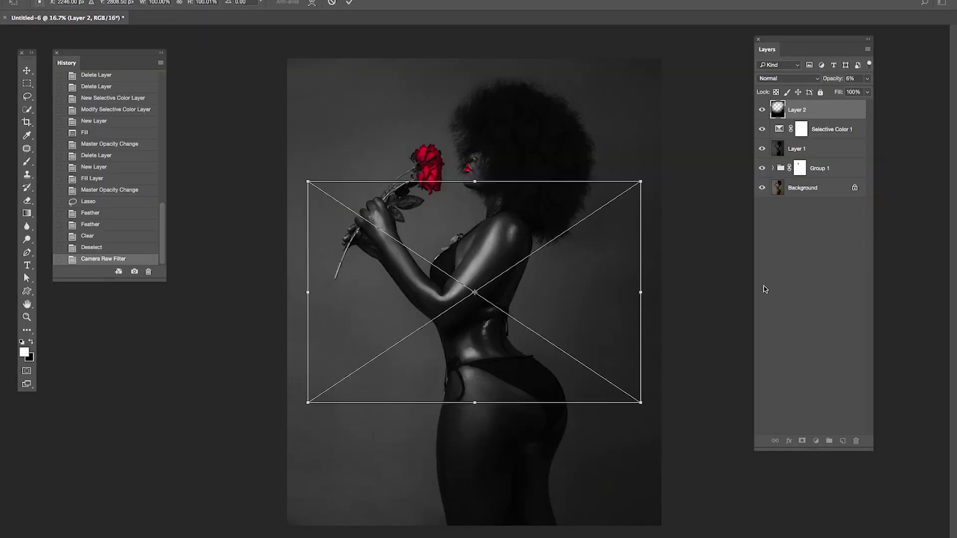
left_click_drag(643, 183, 401, 343)
key("Return")
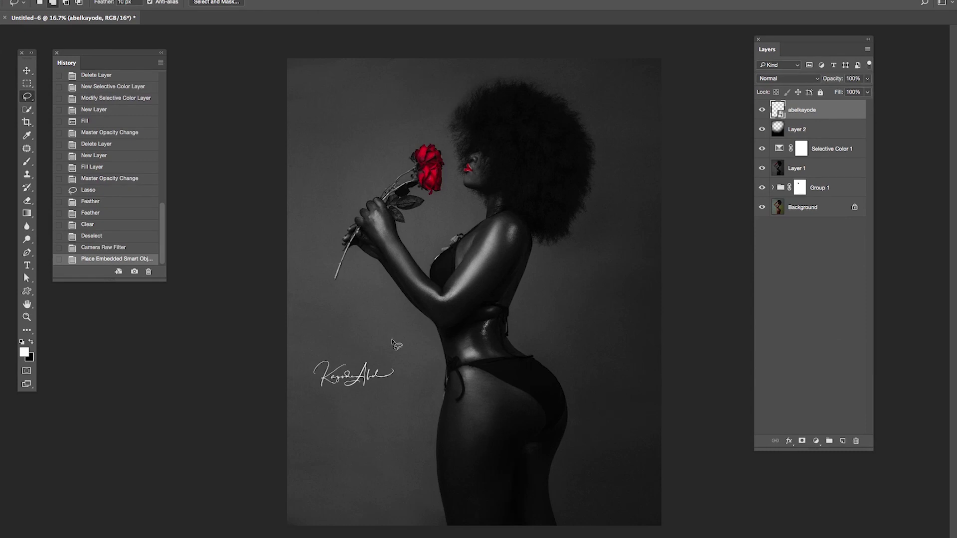
Move the signature slightly up and to the right, into the empty background beside the subject's waist.
mouse_move(366, 374)
left_mouse_down()
mouse_move(378, 364)
mouse_move(366, 371)
left_mouse_up()
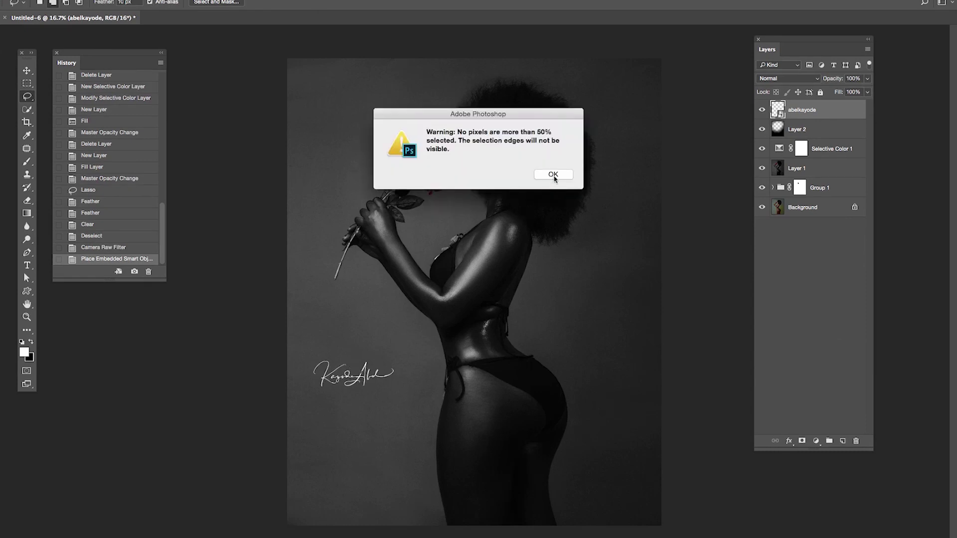
left_click(552, 176)
left_click(27, 70)
left_click(350, 377)
left_click_drag(351, 376, 359, 353)
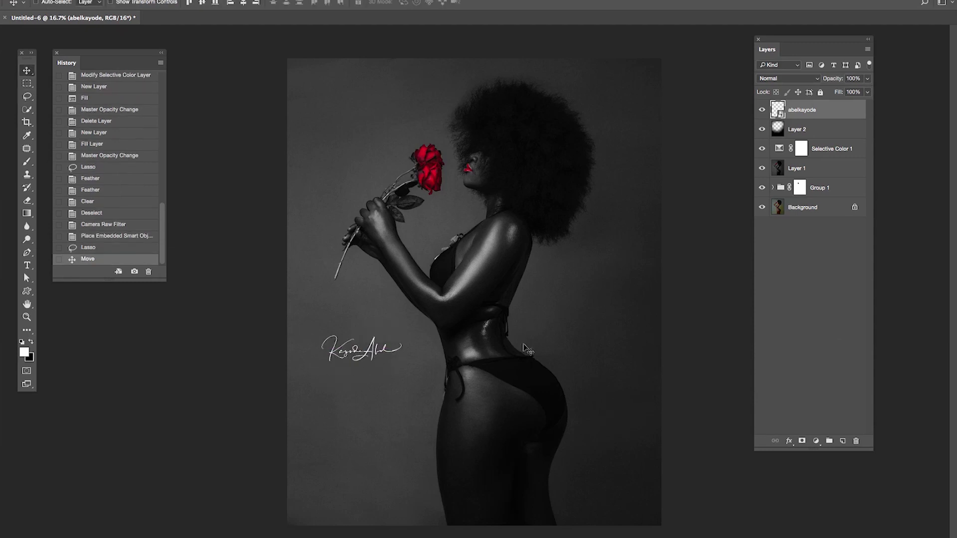